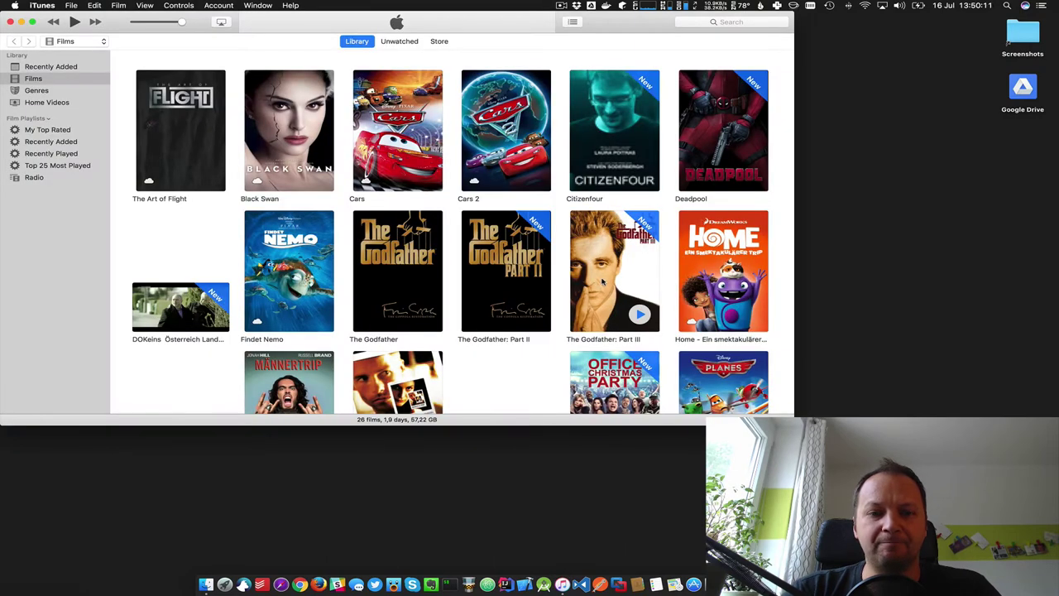
- Play The Godfather in iTunes, resuming from about 37 minutes in
{"action": "left_click", "coordinate": [396, 287]}
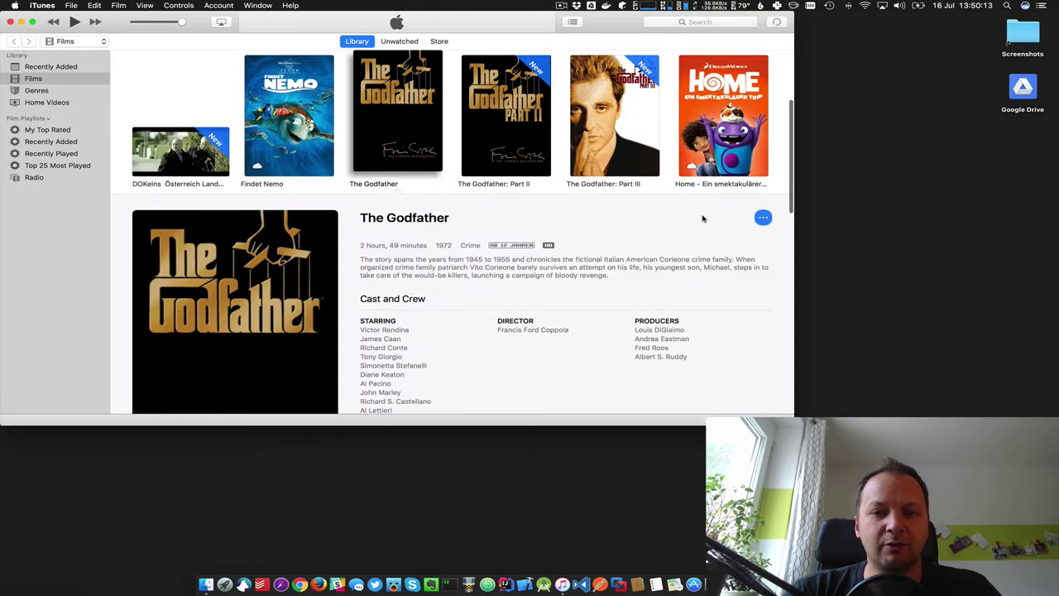
{"action": "left_click", "coordinate": [237, 264]}
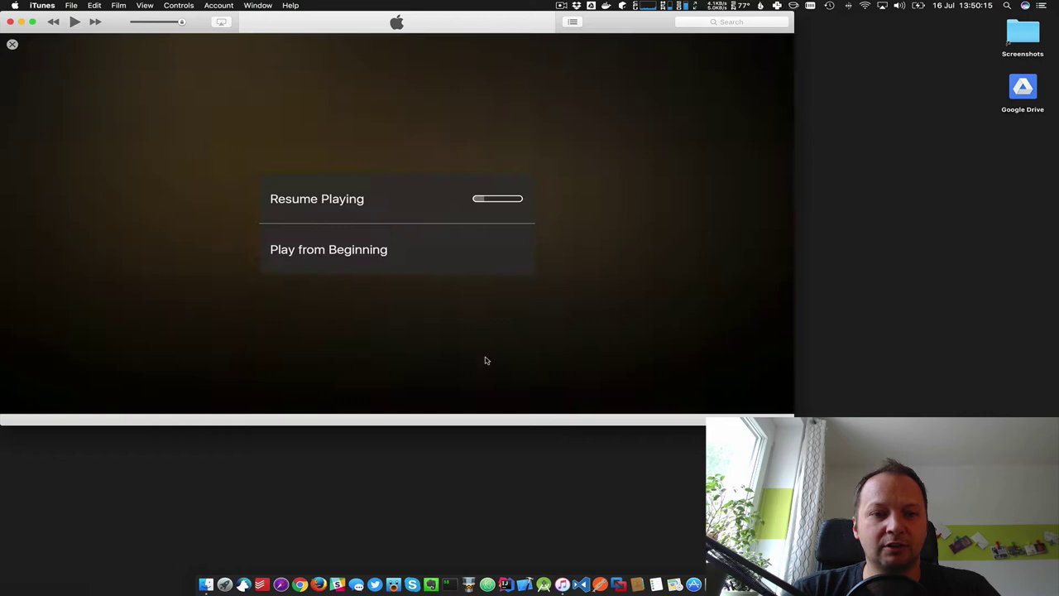
{"action": "left_click", "coordinate": [344, 210]}
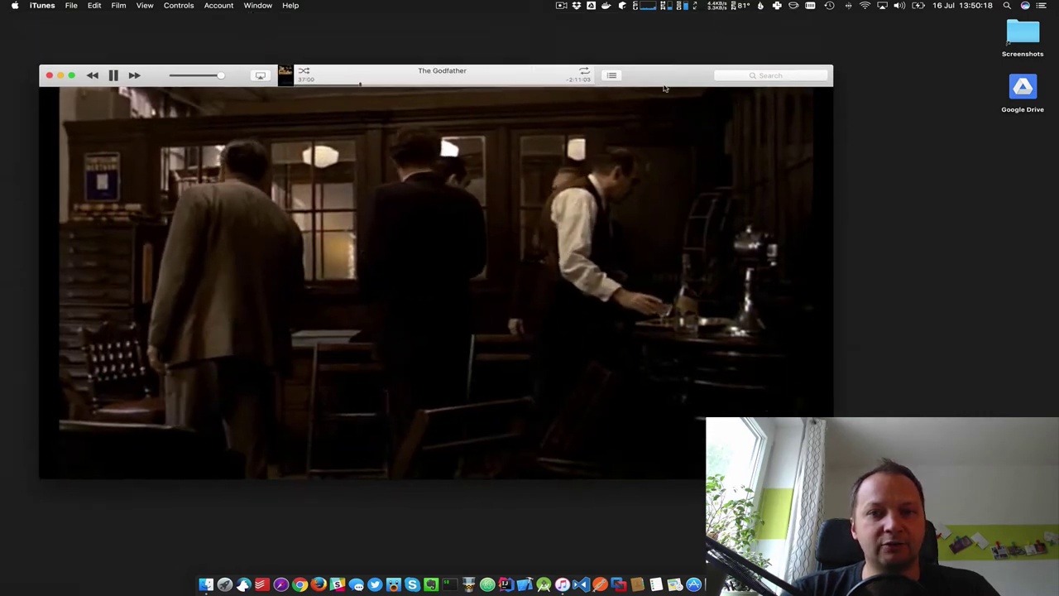
- Open a Finder window of the home folder and arrange it alongside the enlarged movie window
{"action": "left_click_drag", "start_coordinate": [497, 31], "coordinate": [643, 67]}
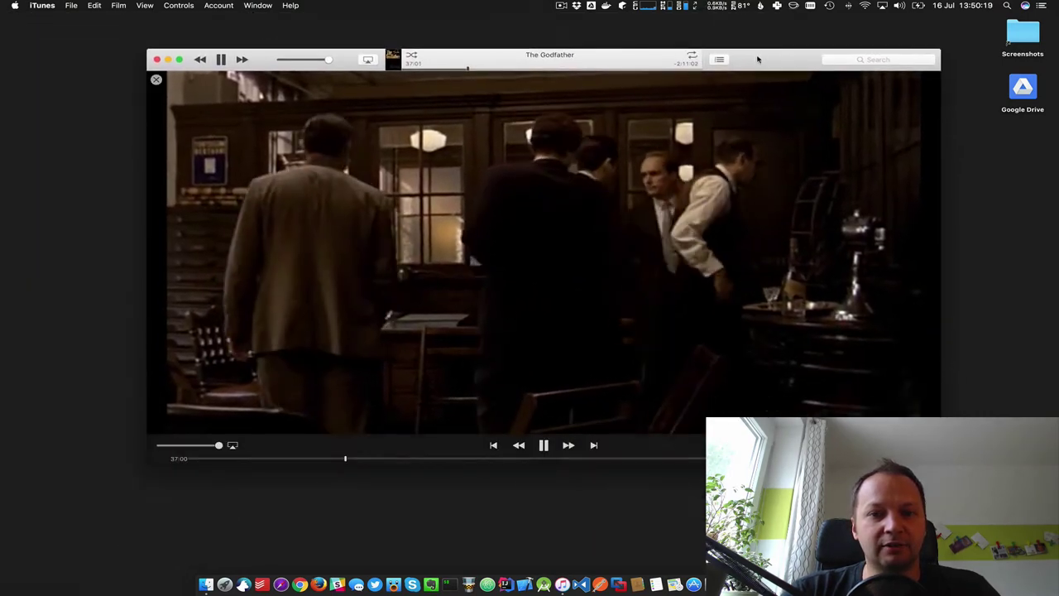
{"action": "left_click", "coordinate": [206, 584]}
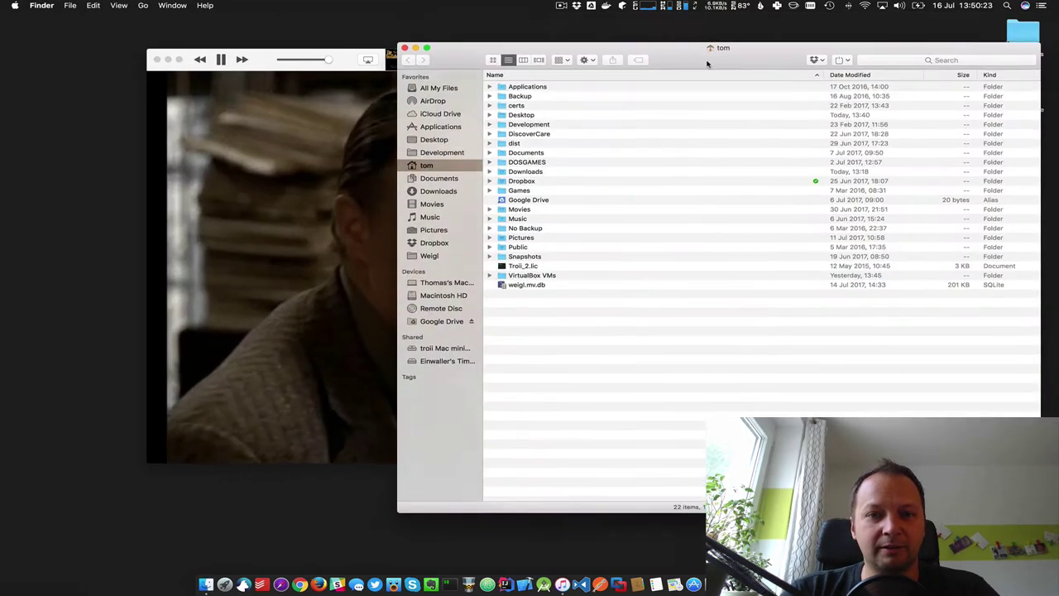
{"action": "left_click_drag", "start_coordinate": [579, 17], "coordinate": [535, 100]}
{"action": "left_click", "coordinate": [260, 55]}
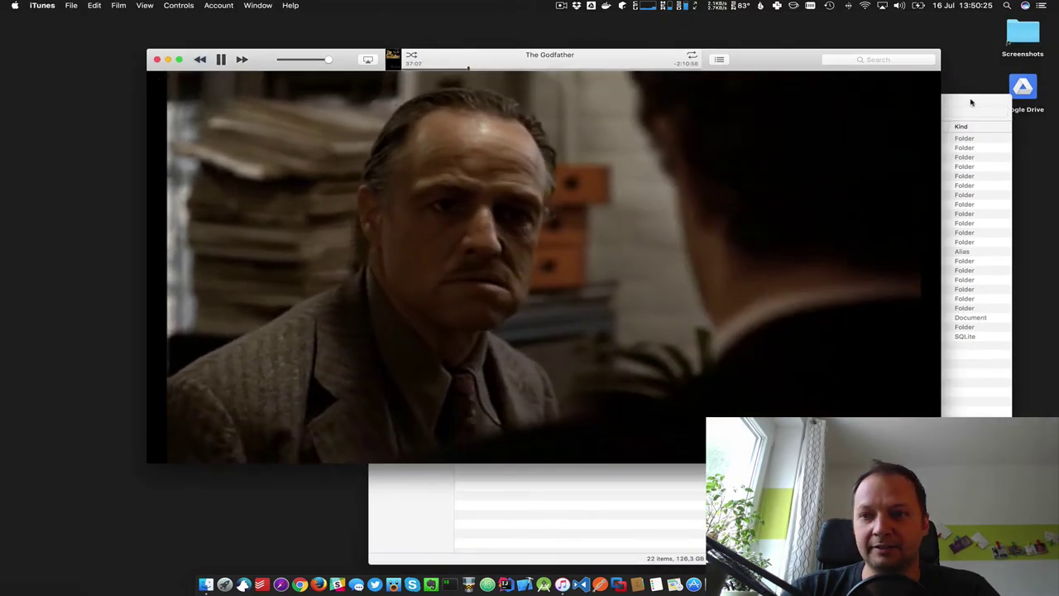
{"action": "left_click", "coordinate": [964, 103]}
{"action": "double_click", "coordinate": [906, 93]}
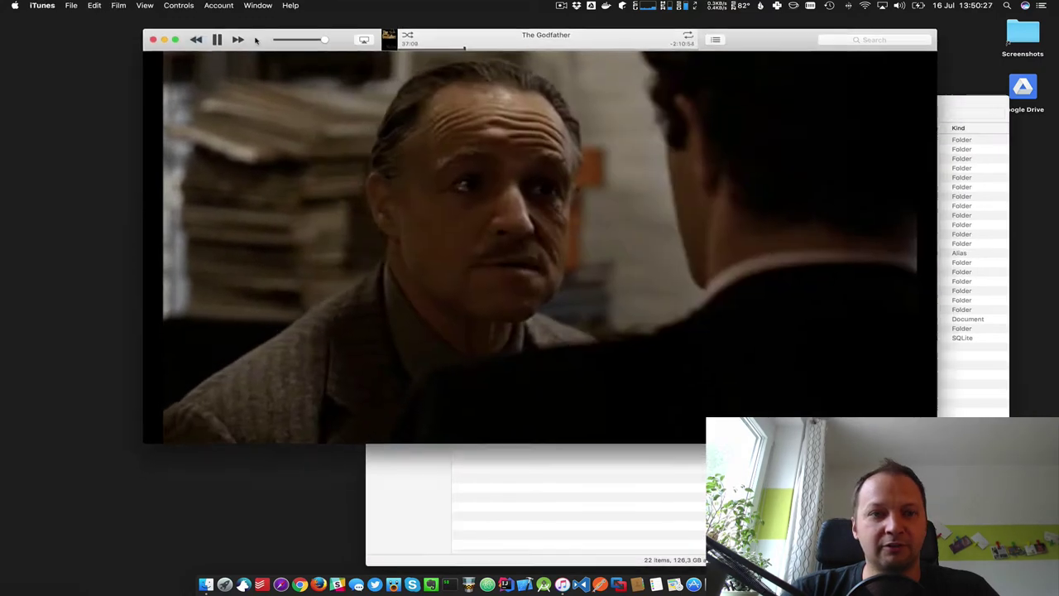
{"action": "left_click_drag", "start_coordinate": [921, 101], "coordinate": [835, 100]}
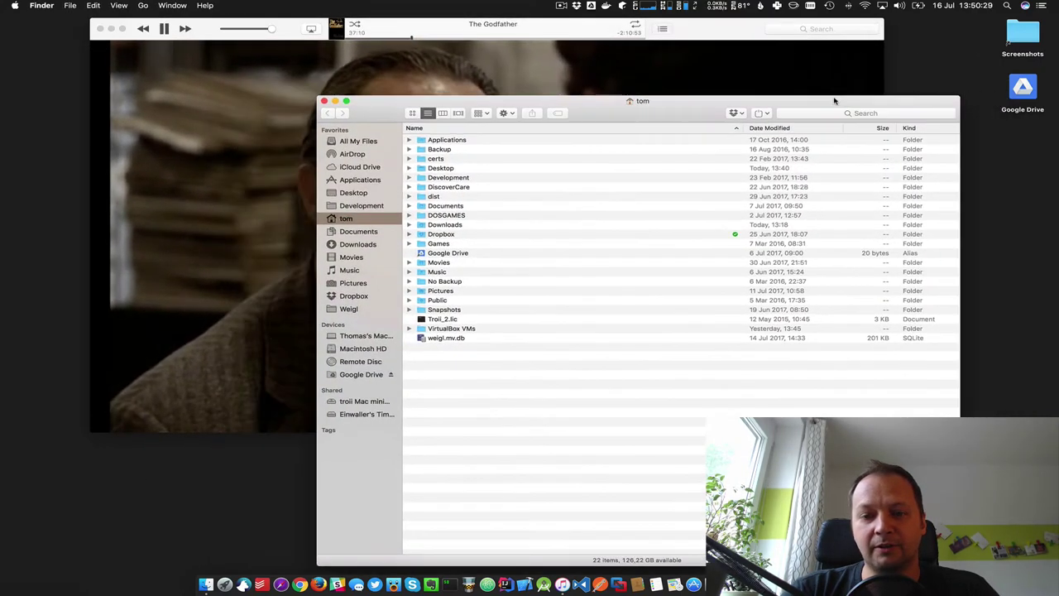
{"action": "left_click", "coordinate": [756, 62]}
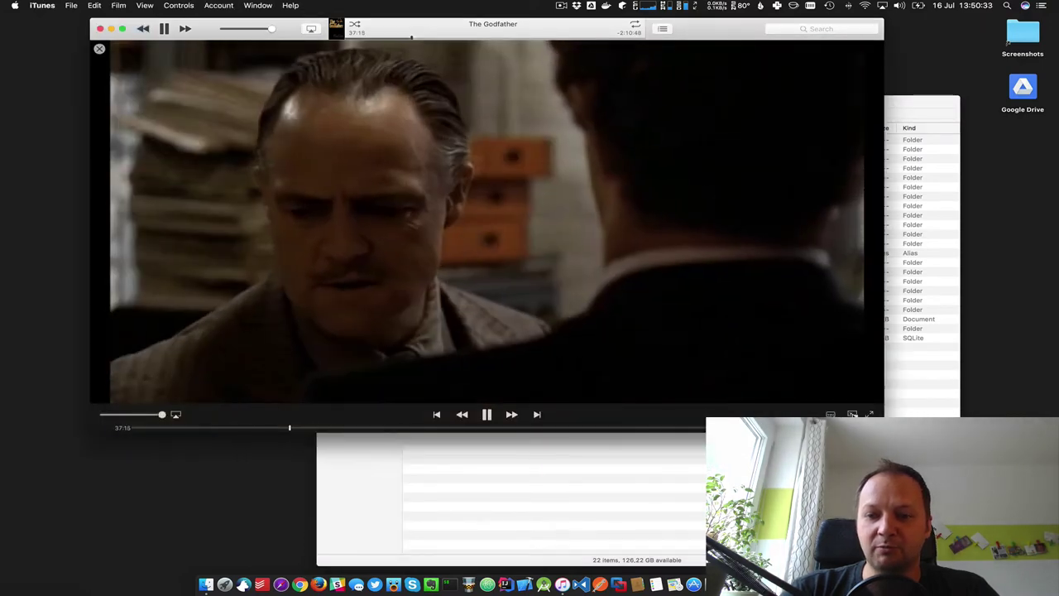
{"action": "left_click", "coordinate": [852, 414]}
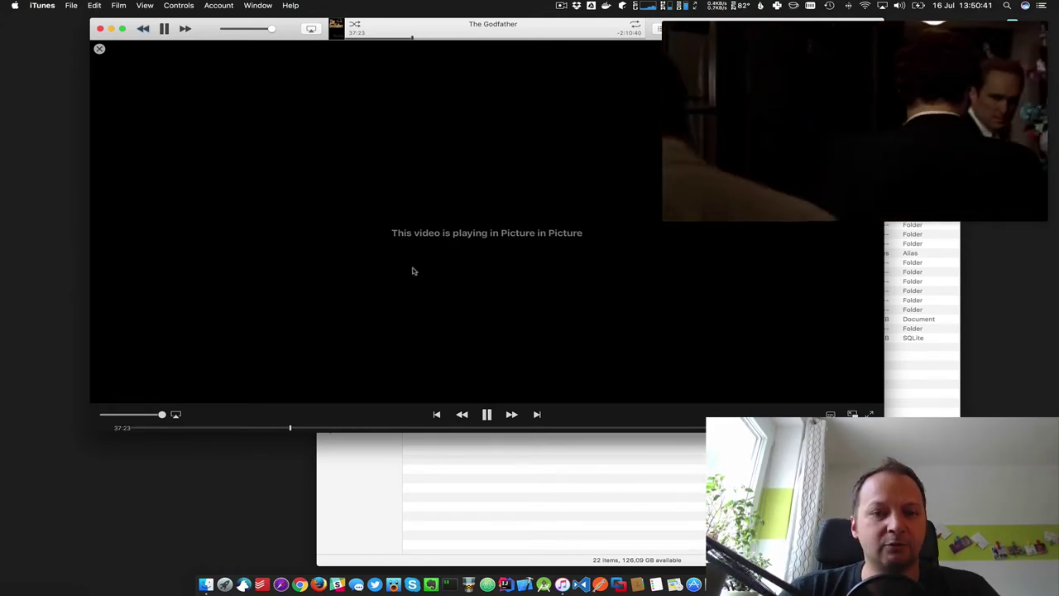
{"action": "left_click_drag", "start_coordinate": [204, 35], "coordinate": [154, 49]}
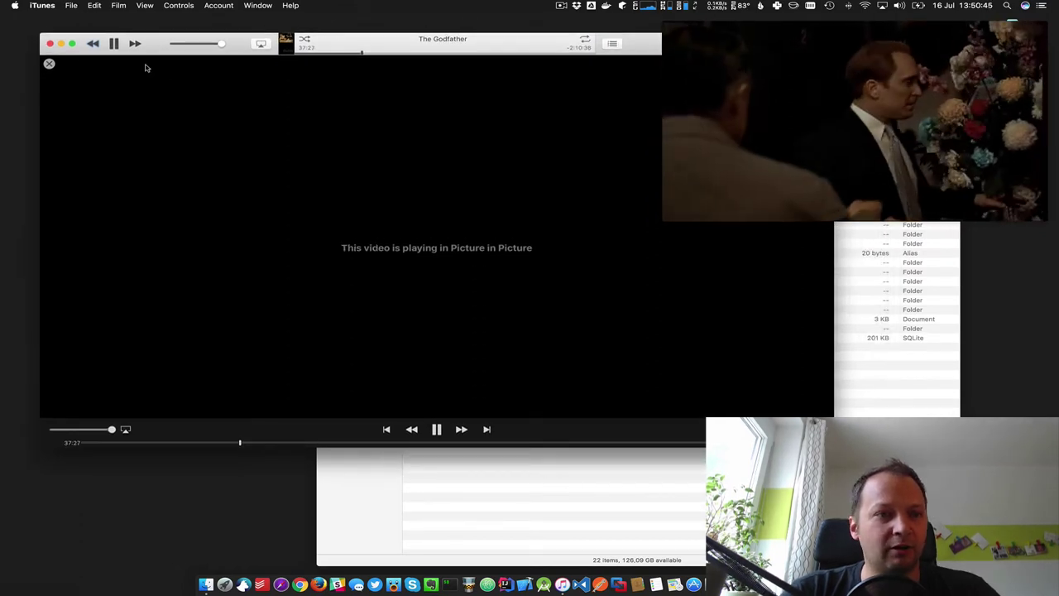
{"action": "key", "text": "super+h"}
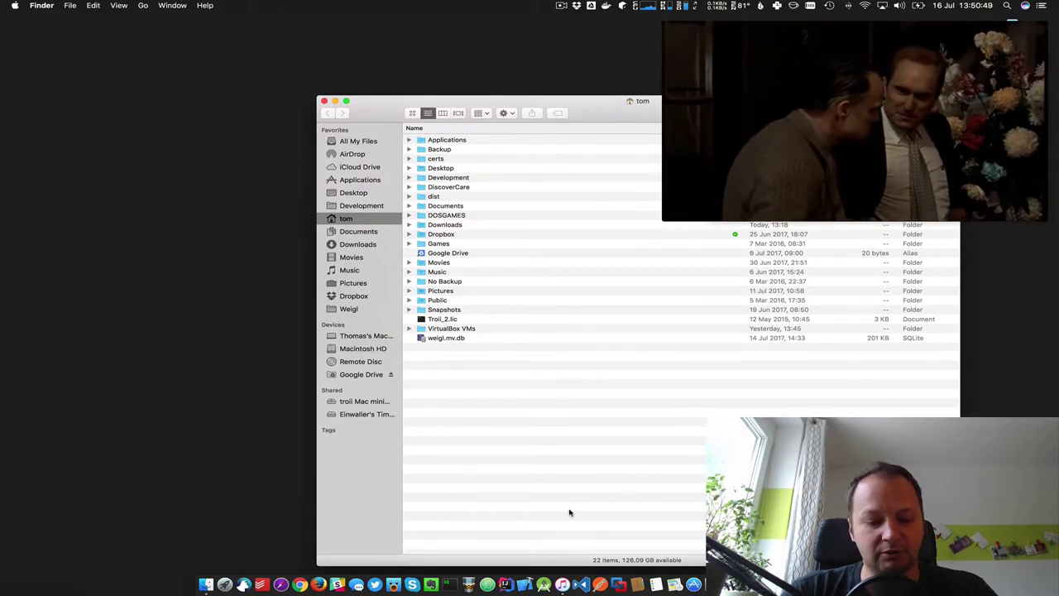
{"action": "left_click", "coordinate": [564, 585]}
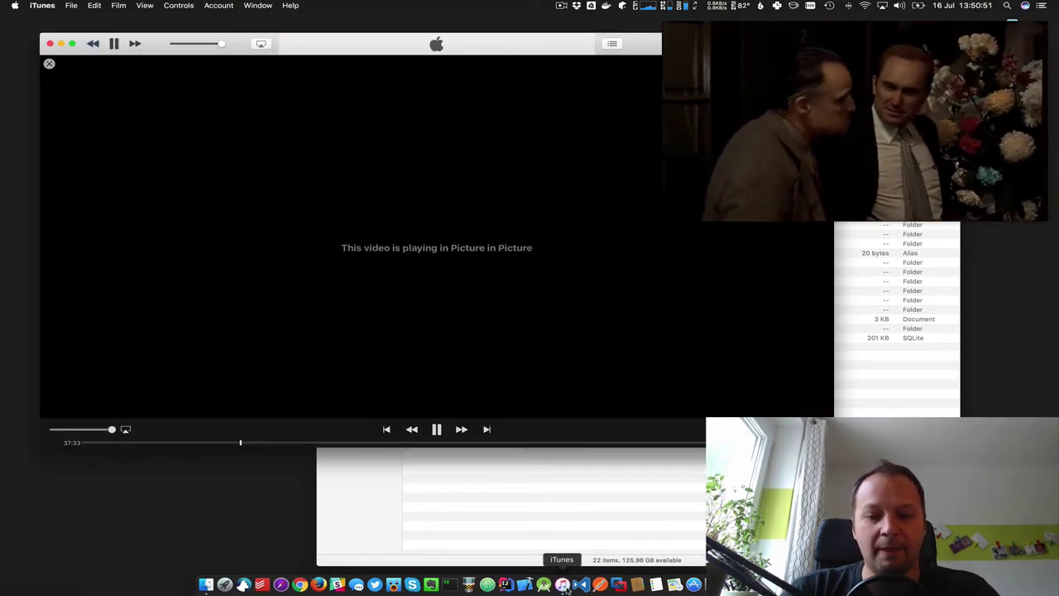
- Minimise iTunes and position the home folder window at the left
{"action": "left_click", "coordinate": [60, 44]}
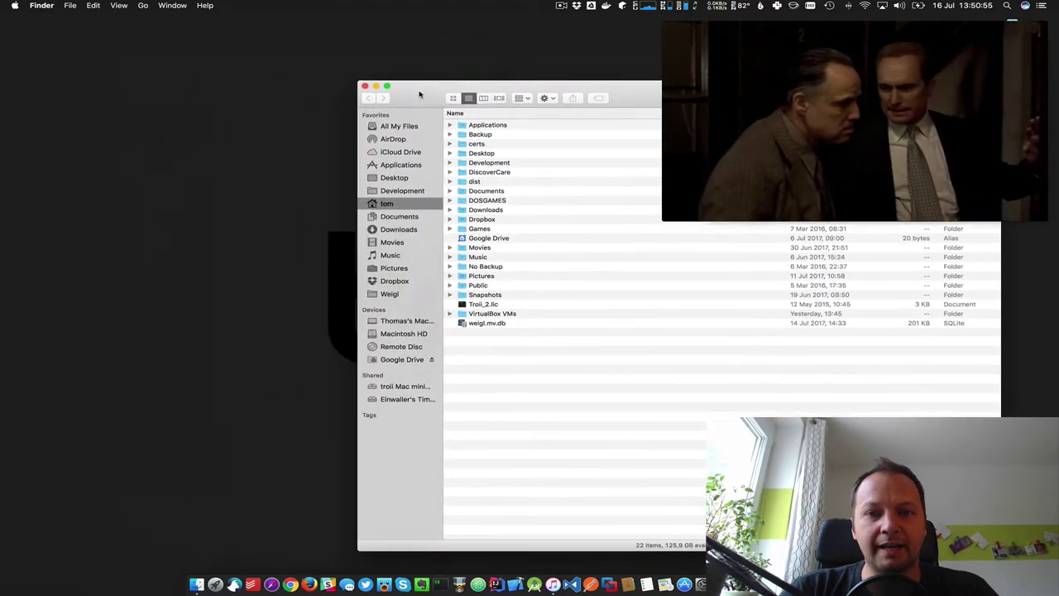
{"action": "left_click_drag", "start_coordinate": [419, 94], "coordinate": [139, 63]}
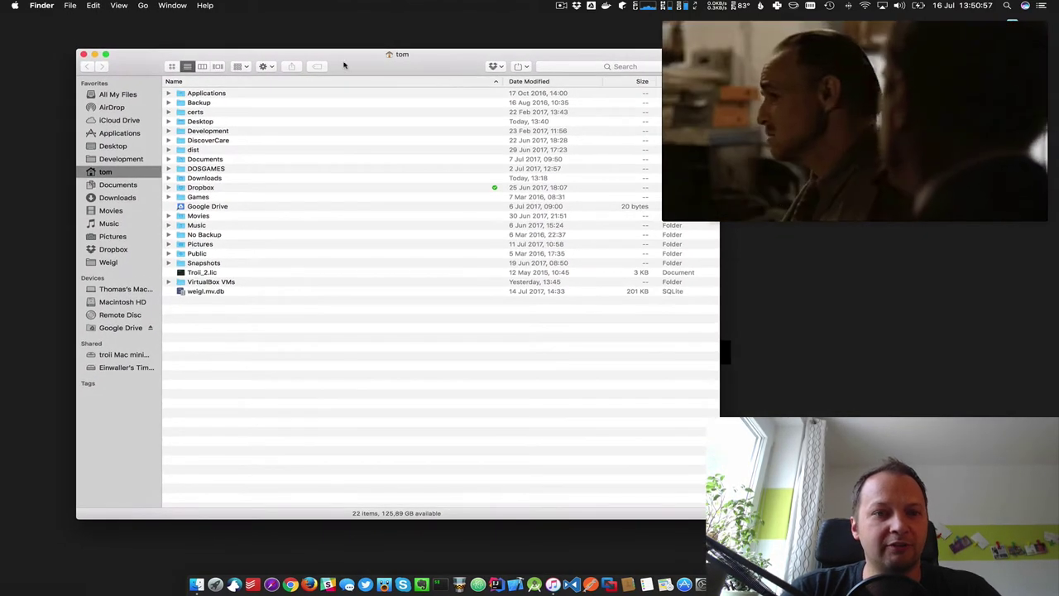
{"action": "left_click_drag", "start_coordinate": [345, 66], "coordinate": [537, 88]}
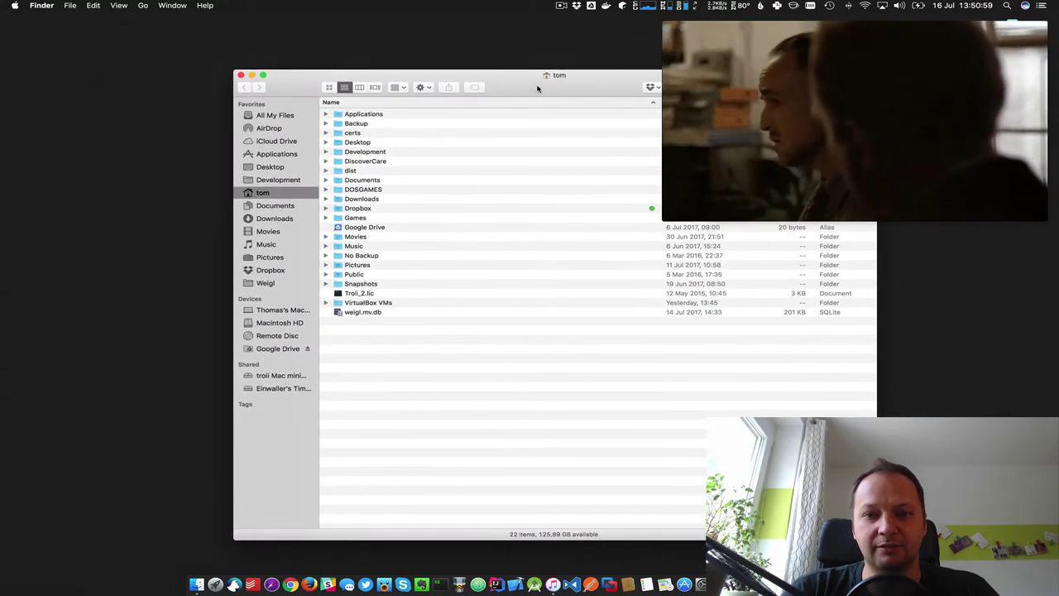
{"action": "left_click_drag", "start_coordinate": [605, 93], "coordinate": [434, 75]}
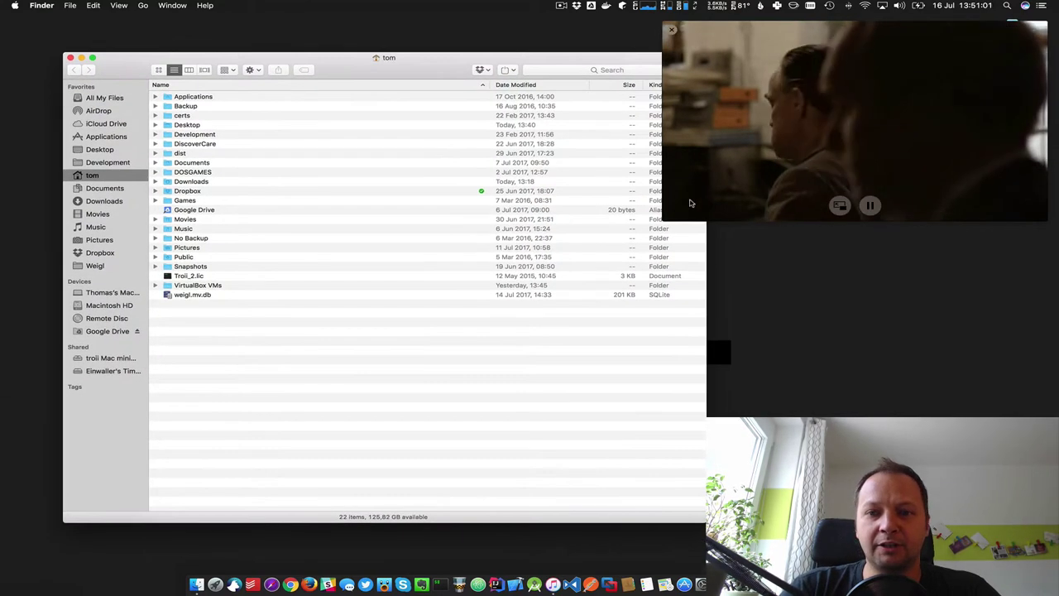
- Shrink the floating Godfather video and snap it to the top-right corner
{"action": "mouse_move", "coordinate": [691, 203]}
{"action": "left_mouse_down"}
{"action": "mouse_move", "coordinate": [317, 480]}
{"action": "mouse_move", "coordinate": [644, 151]}
{"action": "mouse_move", "coordinate": [797, 172]}
{"action": "mouse_move", "coordinate": [200, 271]}
{"action": "left_mouse_up"}
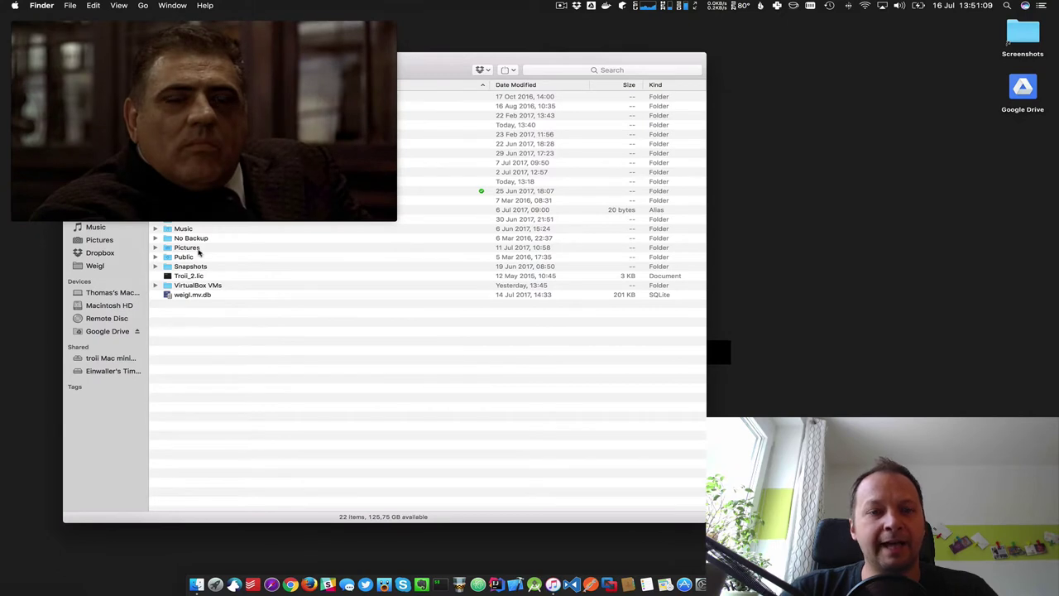
{"action": "left_click_drag", "start_coordinate": [391, 216], "coordinate": [322, 181]}
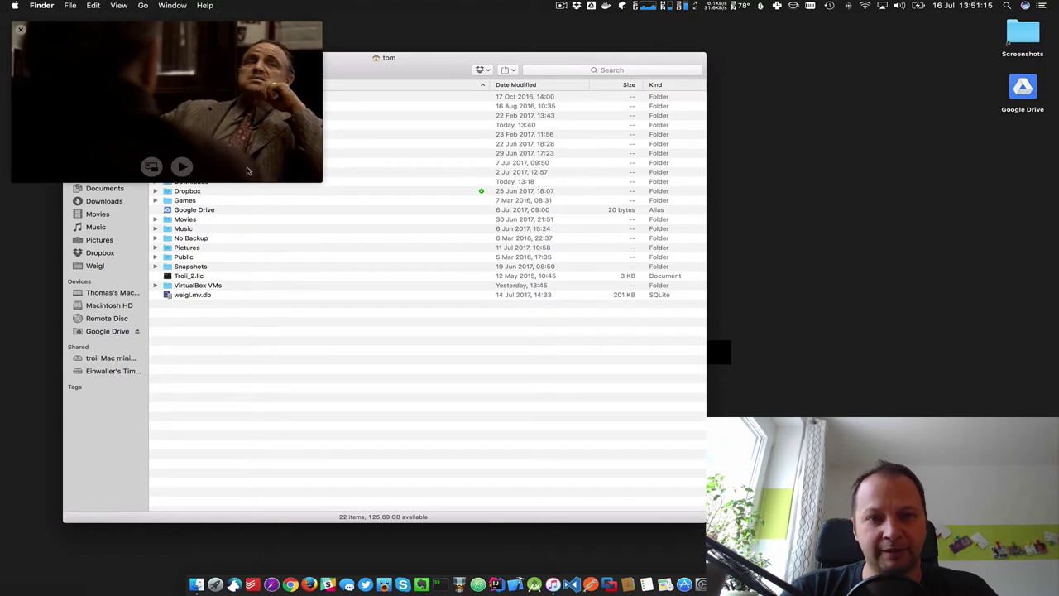
{"action": "left_click_drag", "start_coordinate": [269, 159], "coordinate": [844, 117]}
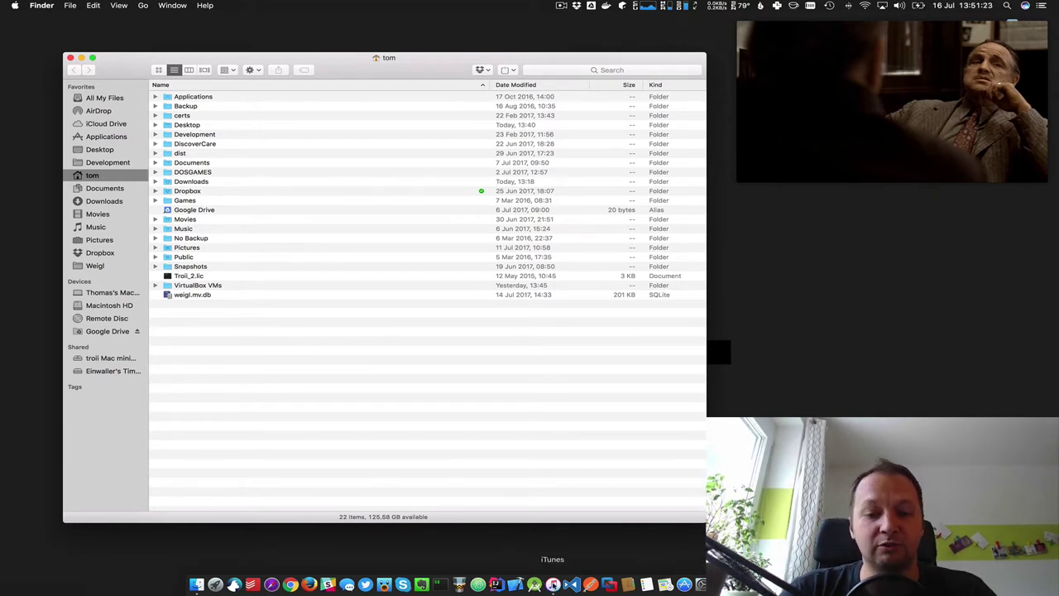
- Skip The Godfather ahead to 41:10, then quit iTunes to close picture-in-picture
{"action": "left_click", "coordinate": [553, 585]}
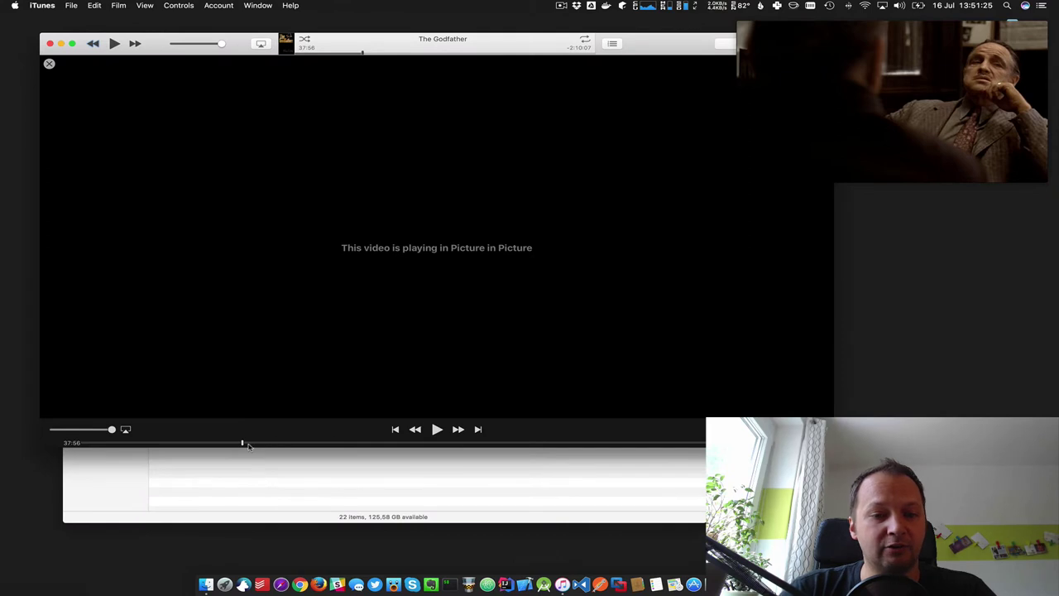
{"action": "mouse_move", "coordinate": [242, 444]}
{"action": "left_mouse_down"}
{"action": "mouse_move", "coordinate": [345, 441]}
{"action": "mouse_move", "coordinate": [220, 441]}
{"action": "mouse_move", "coordinate": [256, 443]}
{"action": "left_mouse_up"}
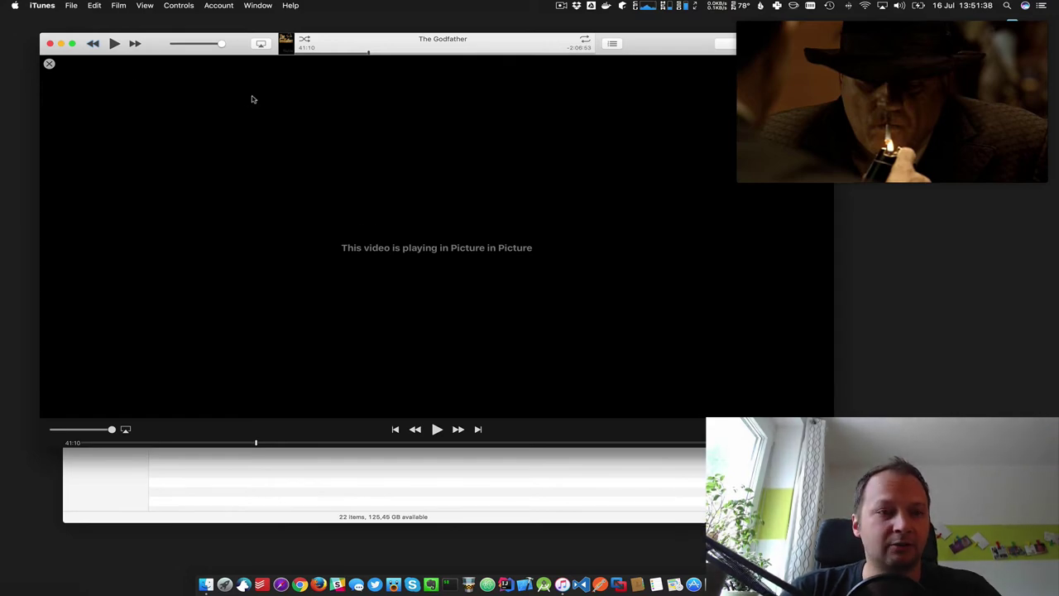
{"action": "key", "text": "super+q"}
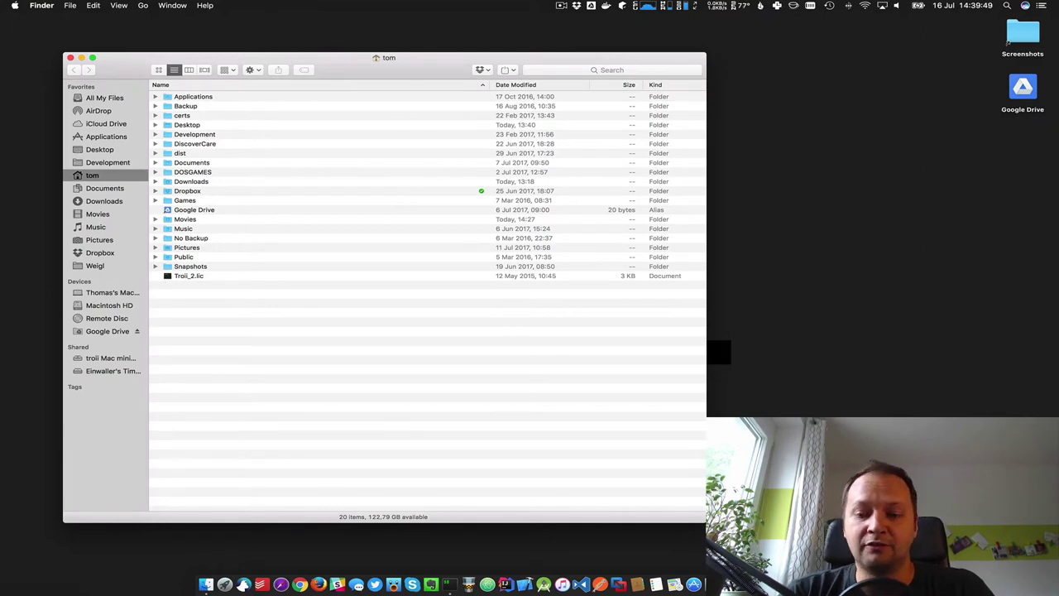
- Put the iPhone 8 Rumor Roundup YouTube video into picture-in-picture from Safari's context menu
{"action": "key", "text": "super+Tab"}
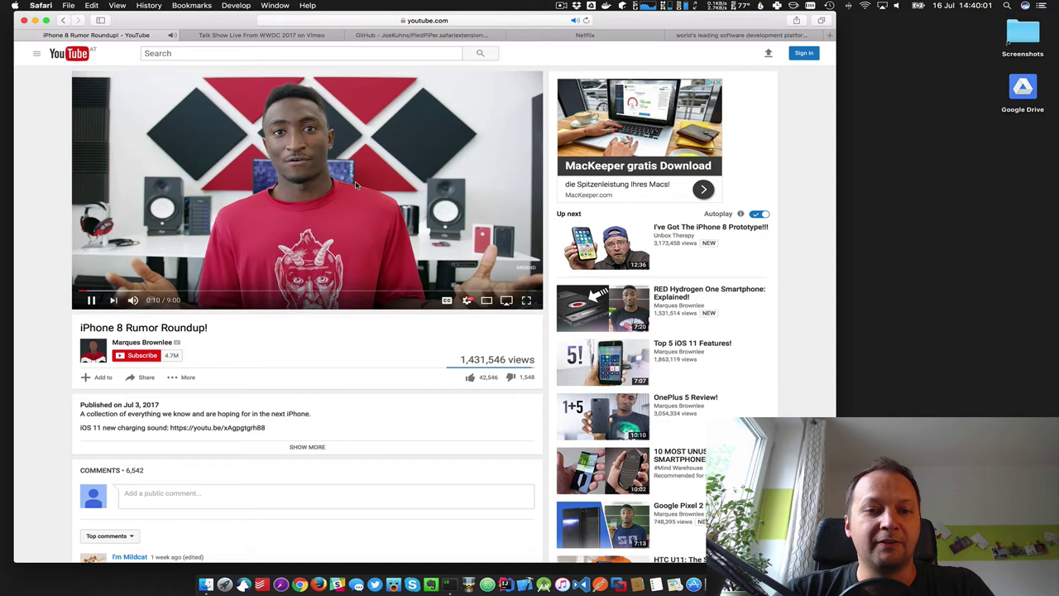
{"action": "right_click", "coordinate": [362, 173]}
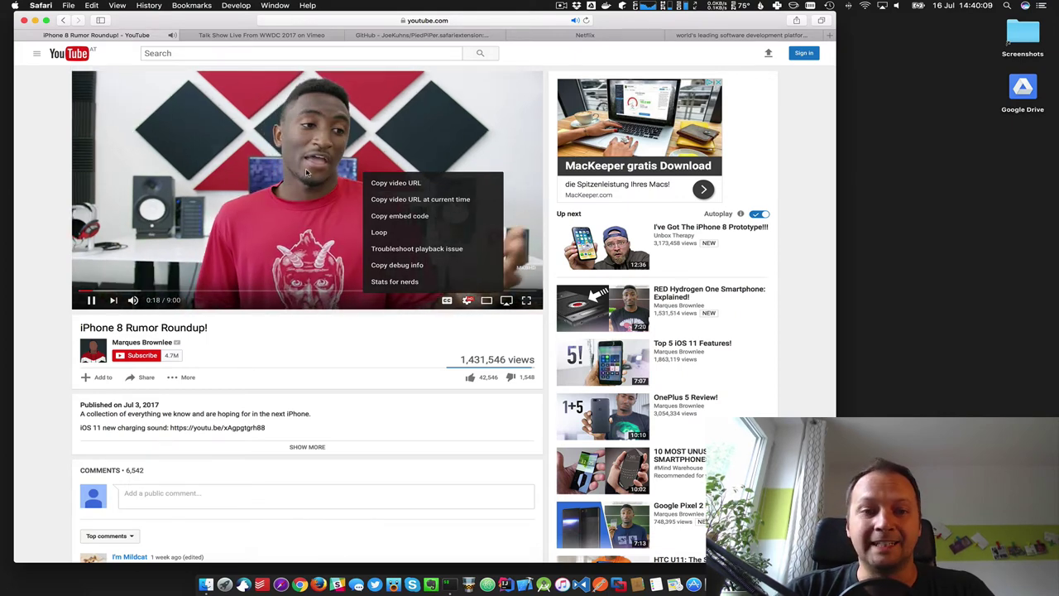
{"action": "right_click", "coordinate": [305, 164]}
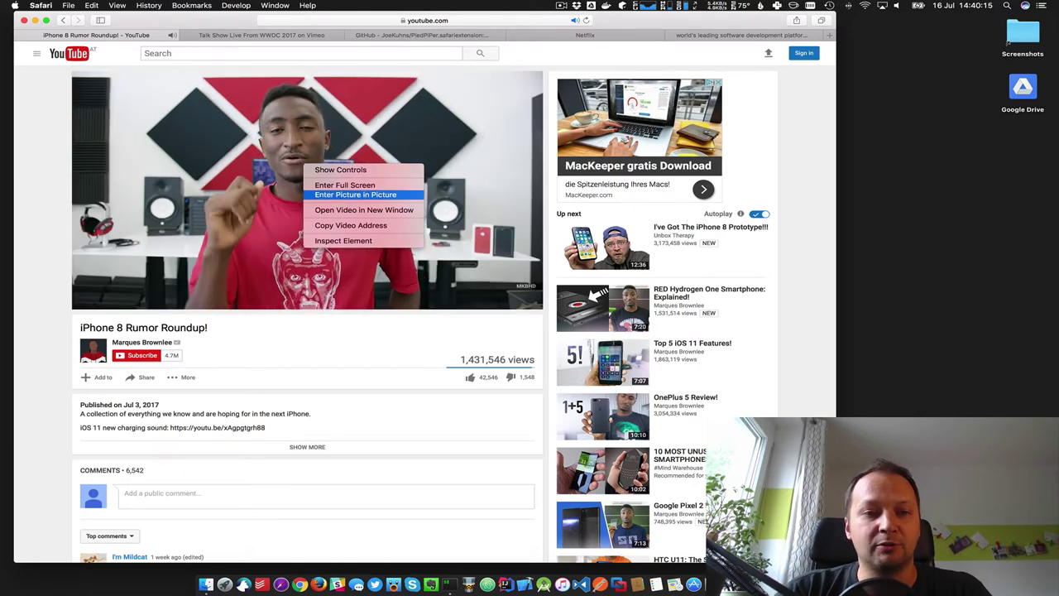
{"action": "left_click", "coordinate": [330, 194]}
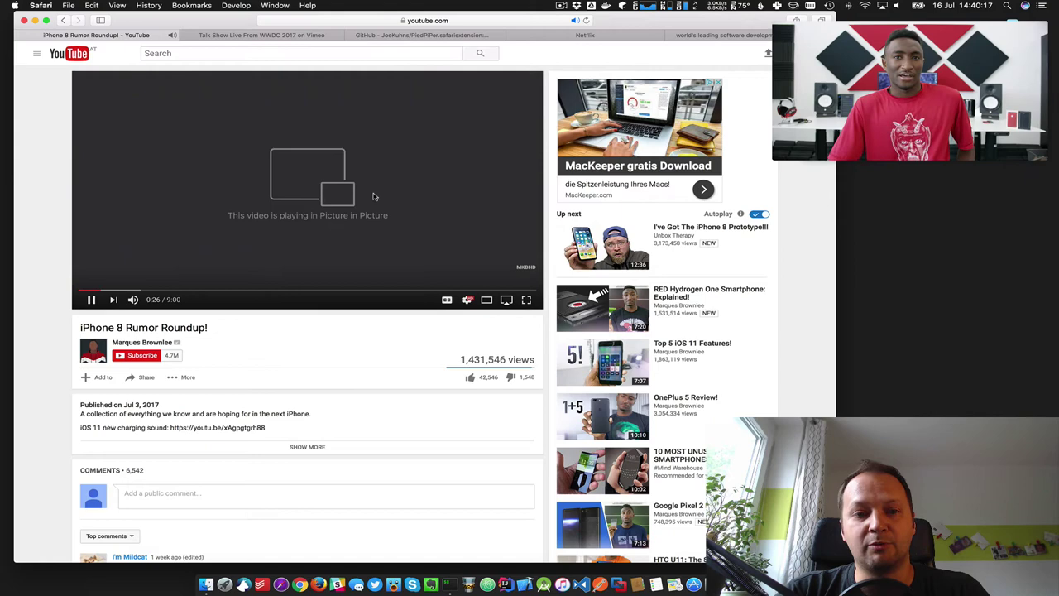
- Move the floating video to the top right, pause it, and skip ahead to about 2:19
{"action": "left_click_drag", "start_coordinate": [834, 98], "coordinate": [74, 83]}
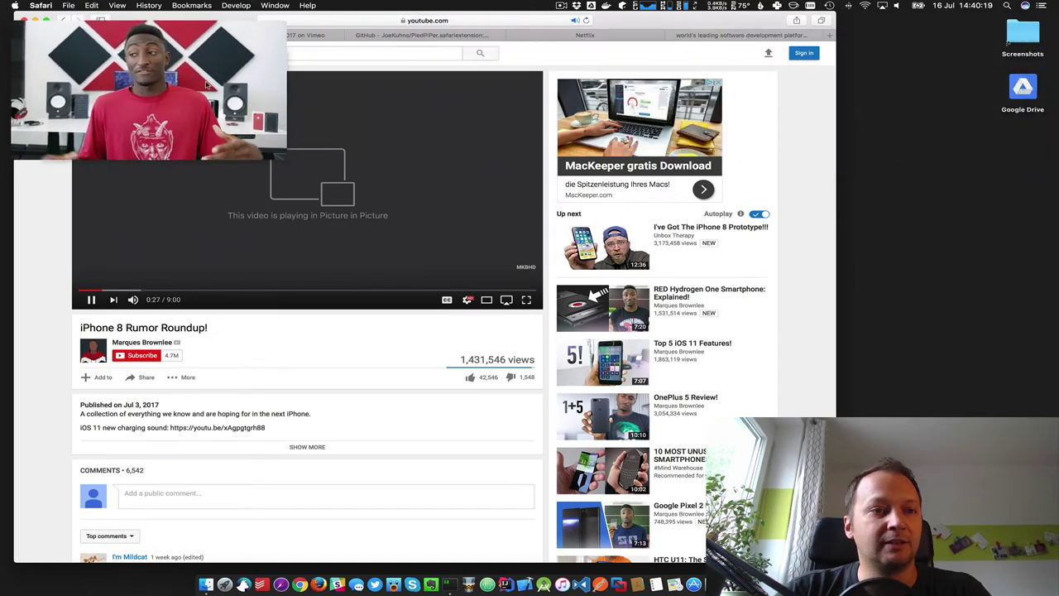
{"action": "mouse_move", "coordinate": [187, 58]}
{"action": "left_mouse_down"}
{"action": "mouse_move", "coordinate": [187, 474]}
{"action": "mouse_move", "coordinate": [746, 153]}
{"action": "mouse_move", "coordinate": [534, 282]}
{"action": "mouse_move", "coordinate": [894, 178]}
{"action": "left_mouse_up"}
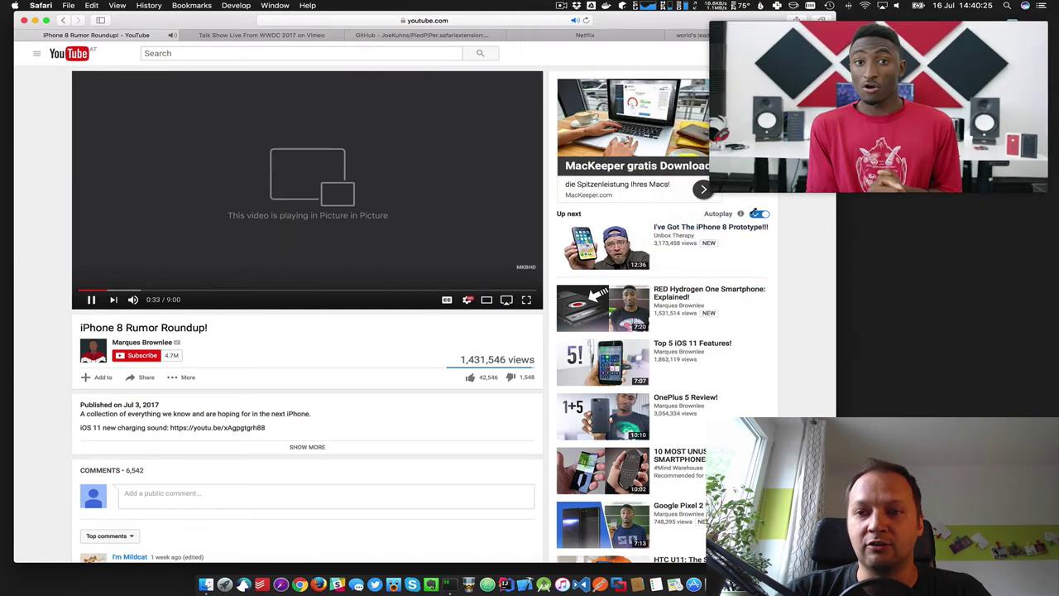
{"action": "left_click", "coordinate": [893, 178]}
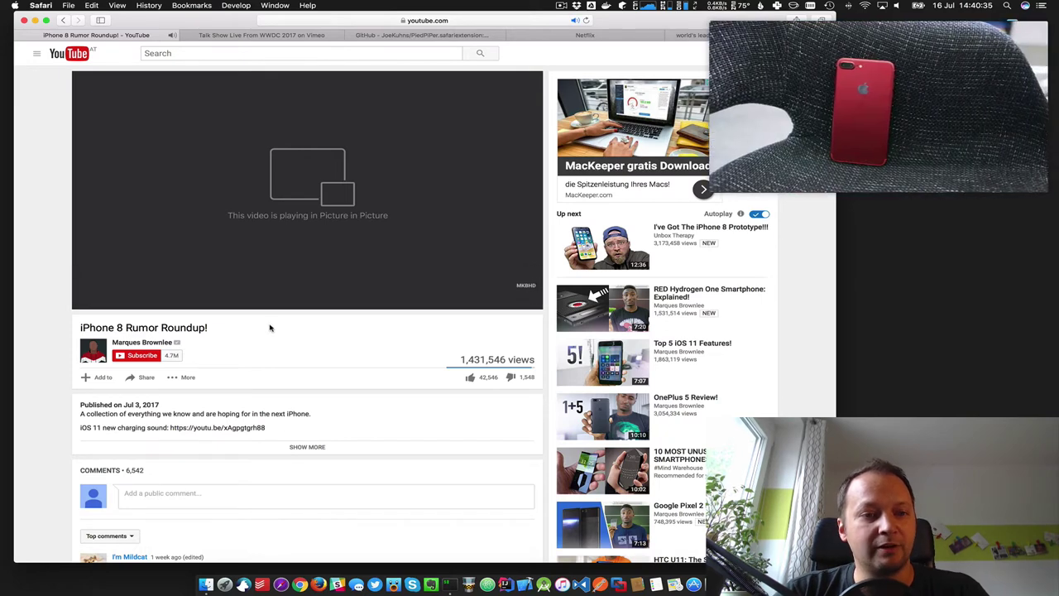
{"action": "left_click_drag", "start_coordinate": [112, 290], "coordinate": [196, 289]}
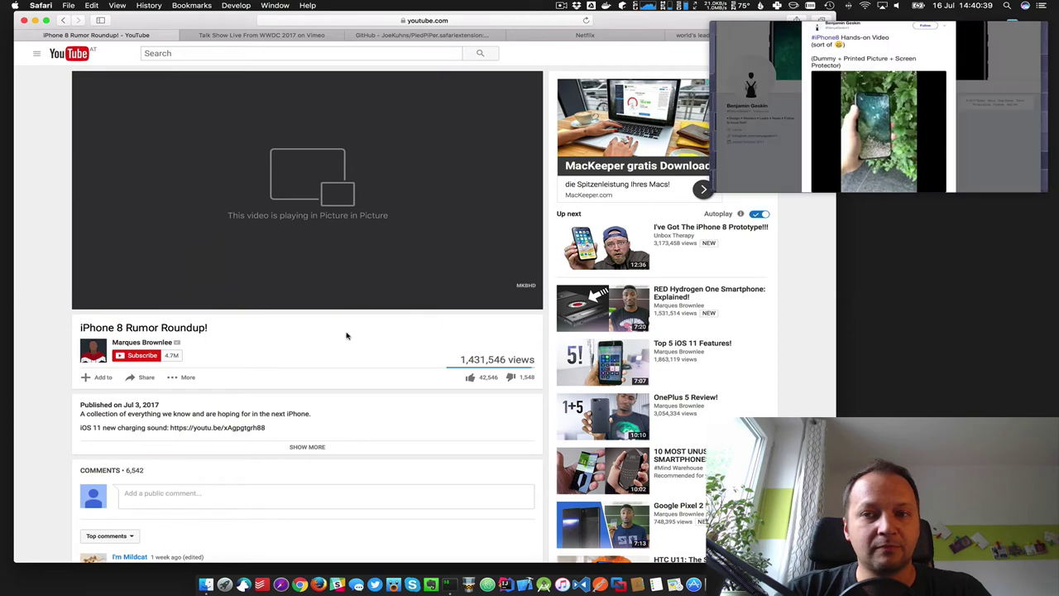
{"action": "mouse_move", "coordinate": [422, 35]}
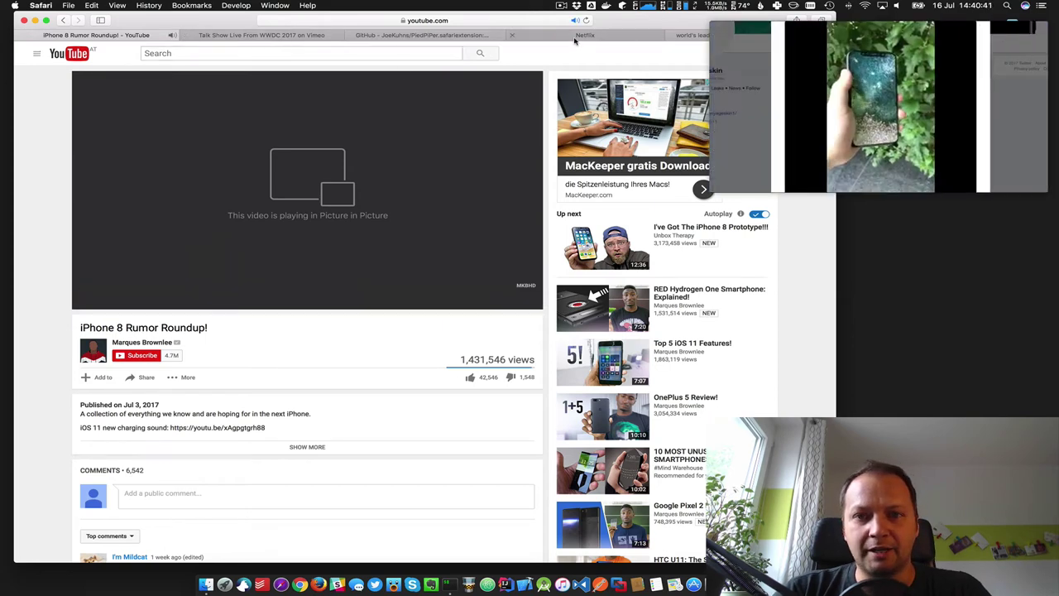
- Switch to the GitHub sign-up tab, then bring up and enlarge the iTerm2 terminal window
{"action": "left_click", "coordinate": [579, 35]}
{"action": "left_click", "coordinate": [686, 35]}
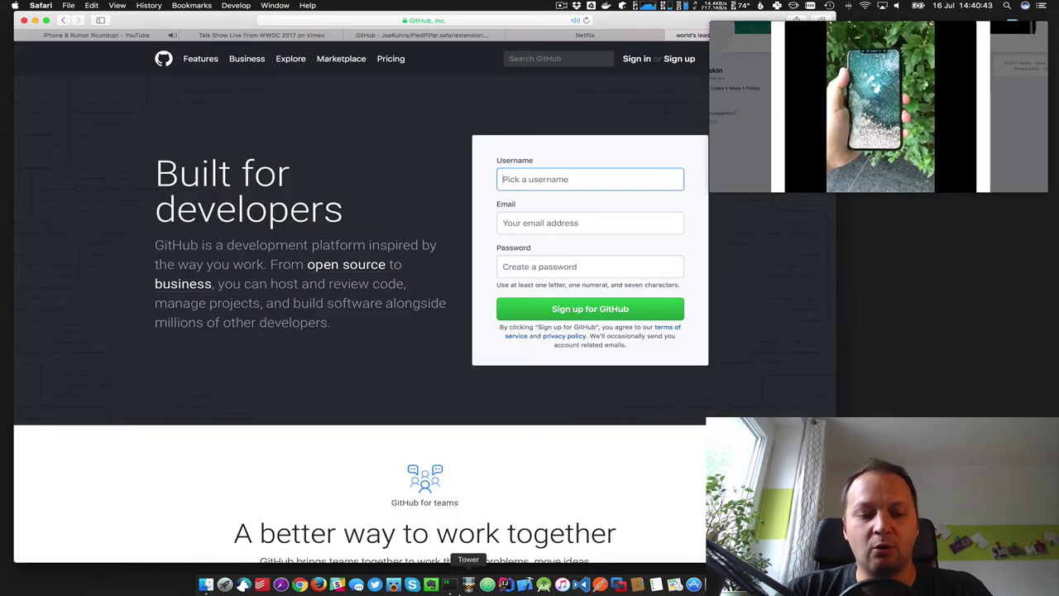
{"action": "left_click", "coordinate": [449, 585]}
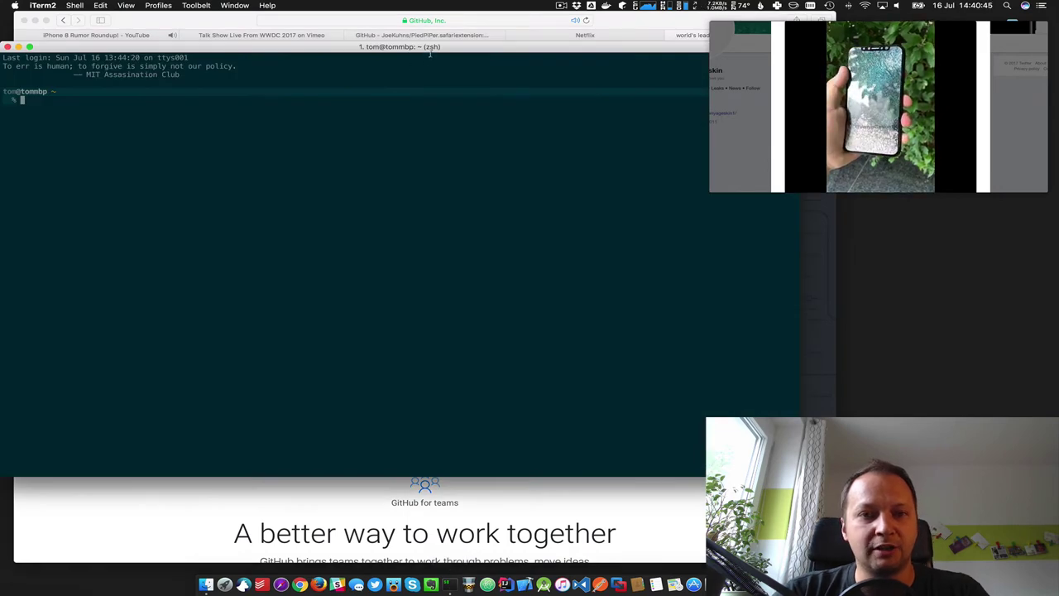
{"action": "double_click", "coordinate": [581, 64]}
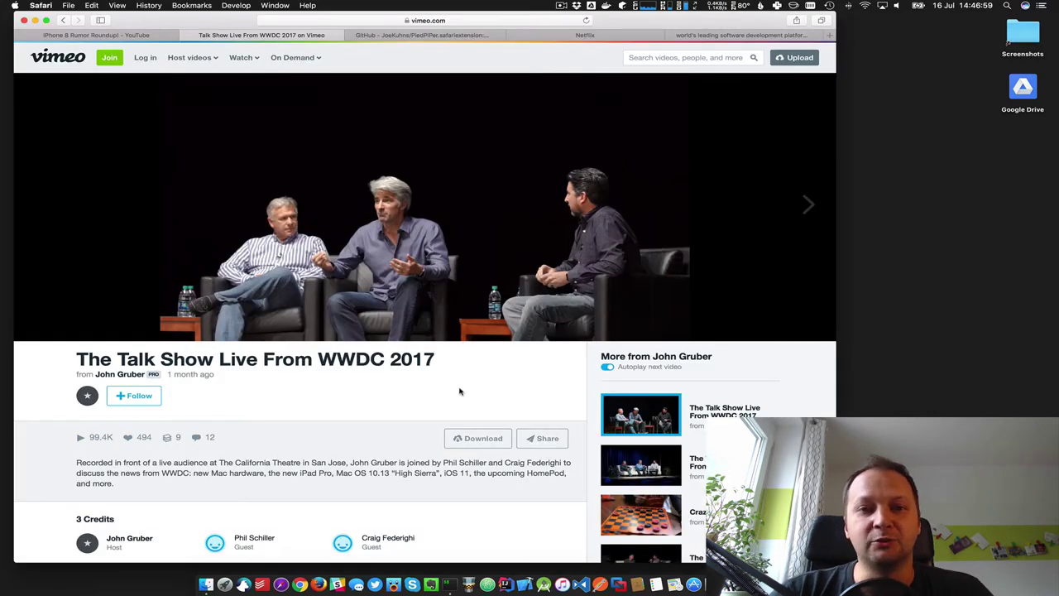
- Play the Vimeo WWDC 2017 talk show in picture-in-picture, moving it between corners, then view the PiedPiper repository tab
{"action": "mouse_move", "coordinate": [423, 248]}
{"action": "left_click", "coordinate": [184, 326]}
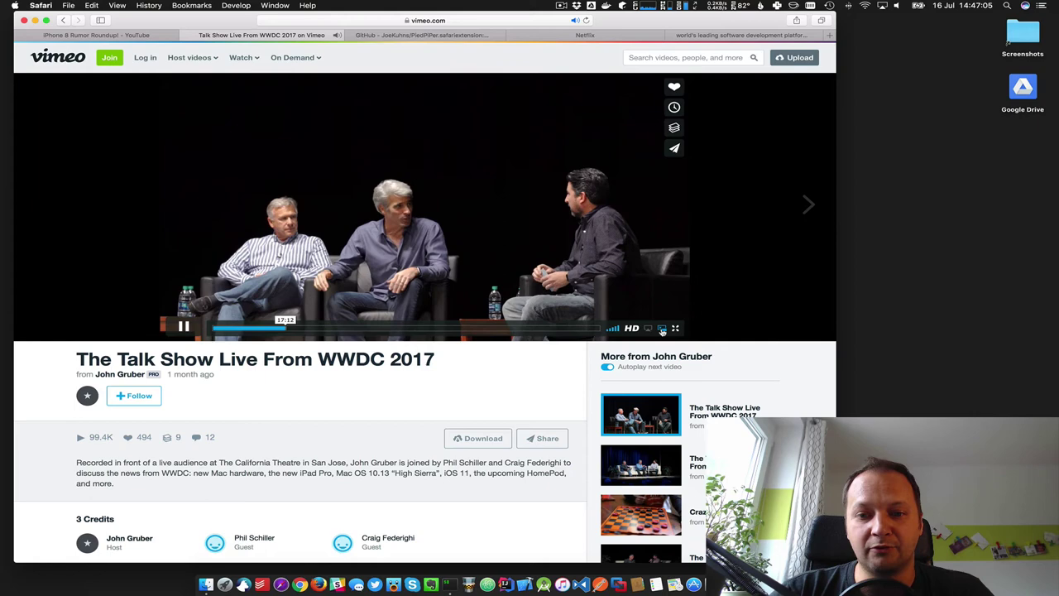
{"action": "left_click", "coordinate": [661, 328]}
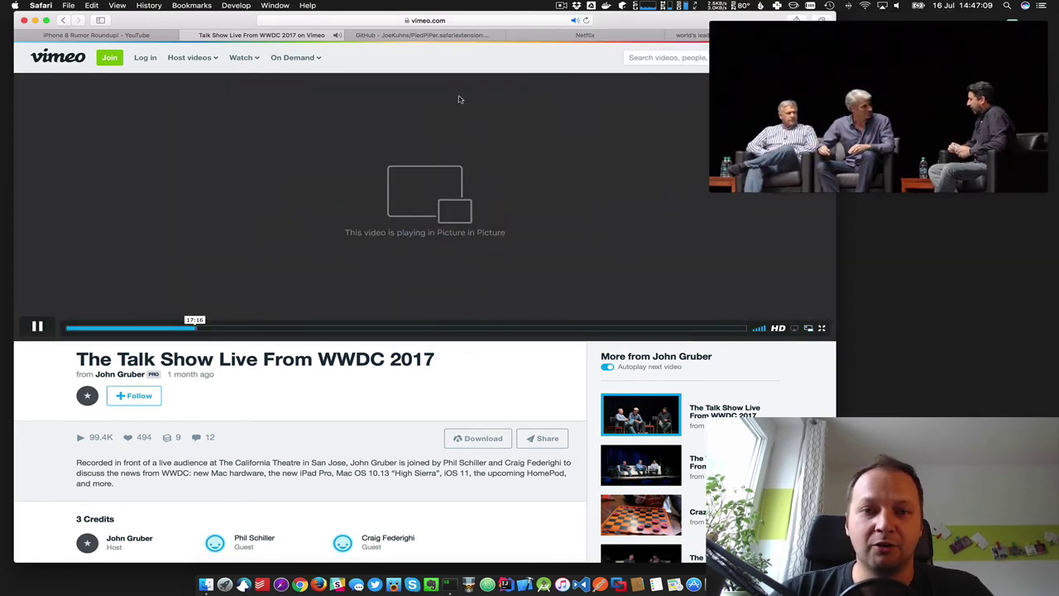
{"action": "left_click_drag", "start_coordinate": [1007, 95], "coordinate": [372, 95]}
{"action": "left_click_drag", "start_coordinate": [290, 95], "coordinate": [744, 95]}
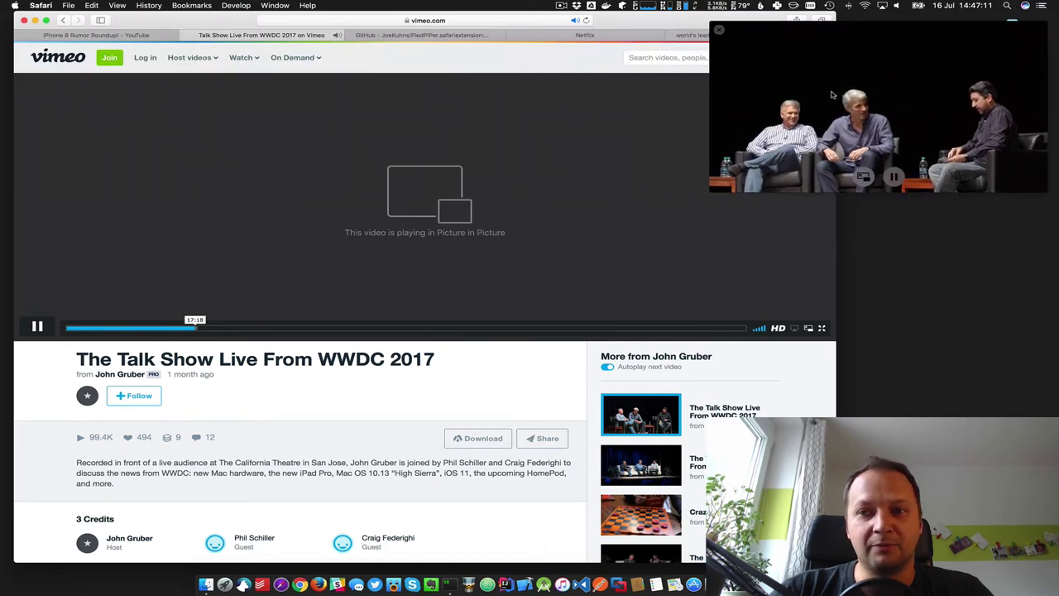
{"action": "left_click_drag", "start_coordinate": [910, 91], "coordinate": [414, 149]}
{"action": "left_click_drag", "start_coordinate": [258, 91], "coordinate": [844, 104]}
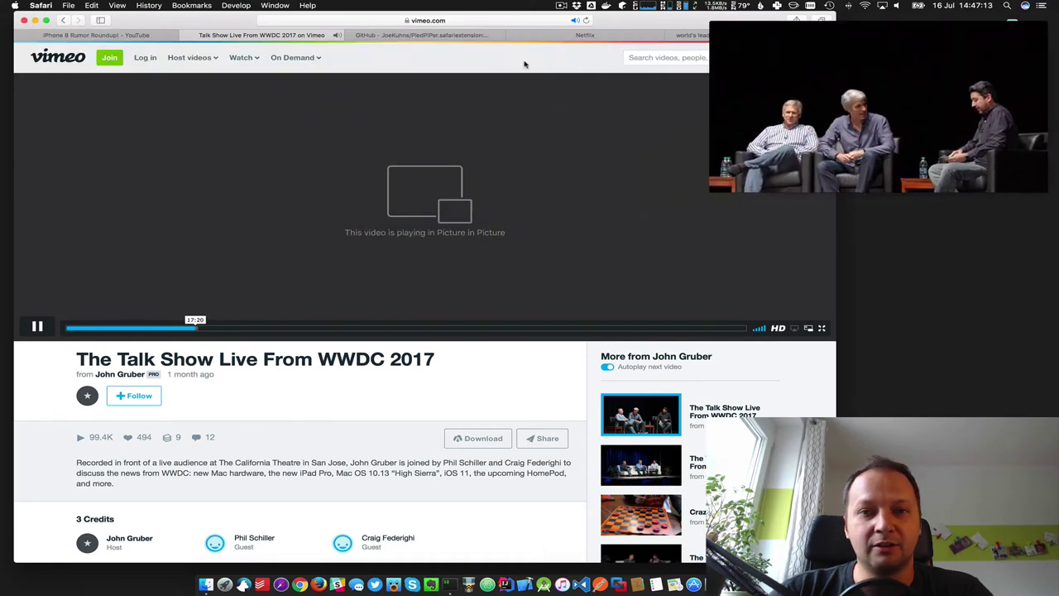
{"action": "left_click", "coordinate": [429, 36]}
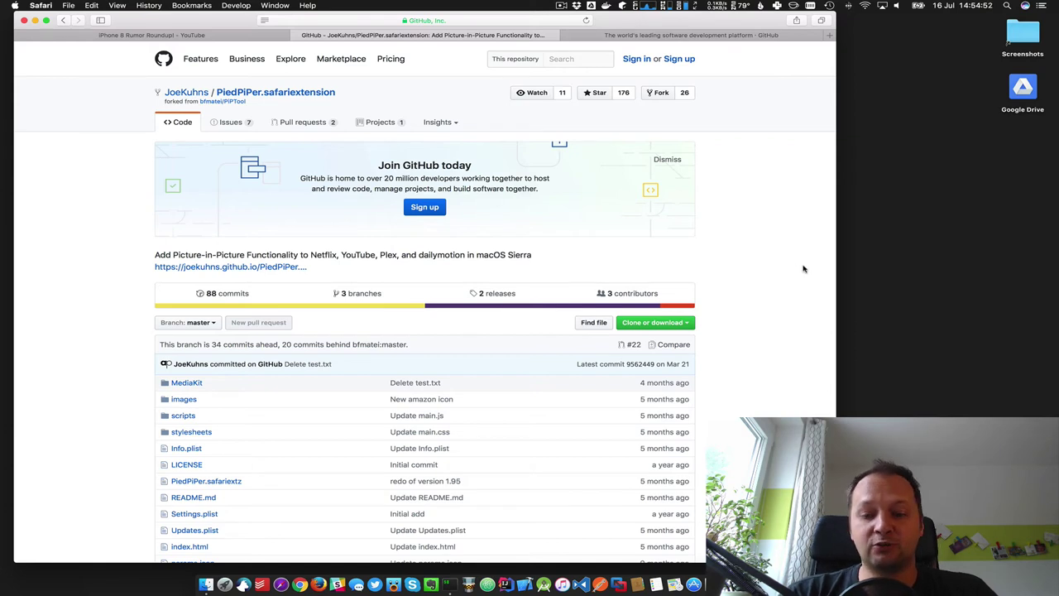
{"action": "key", "text": "super+comma"}
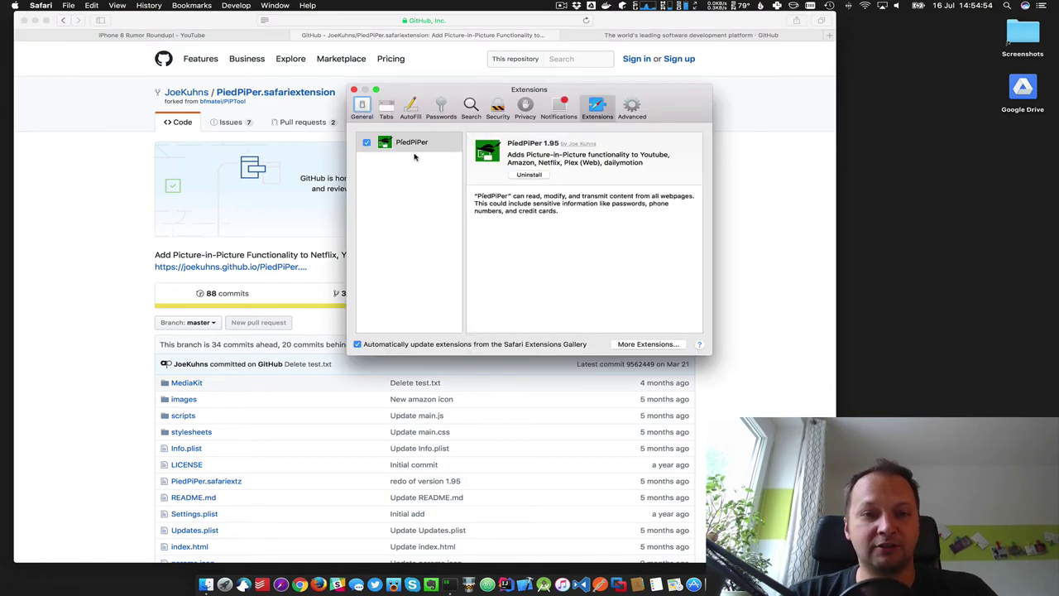
{"action": "key", "text": "super+w"}
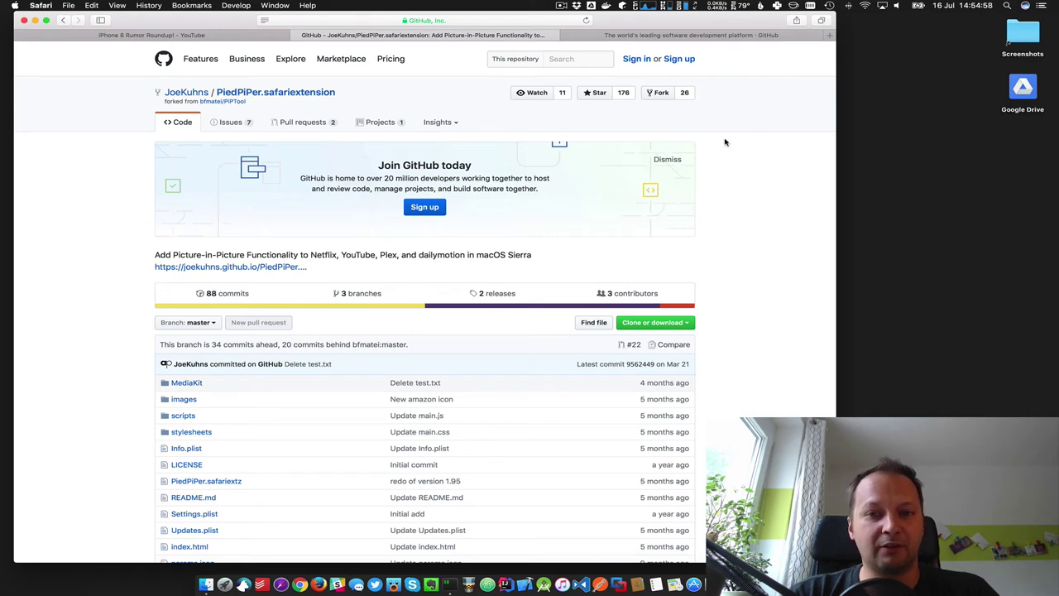
- Resume the YouTube video, pop it into picture-in-picture via PiedPiper, then return it to the page
{"action": "left_click", "coordinate": [207, 35]}
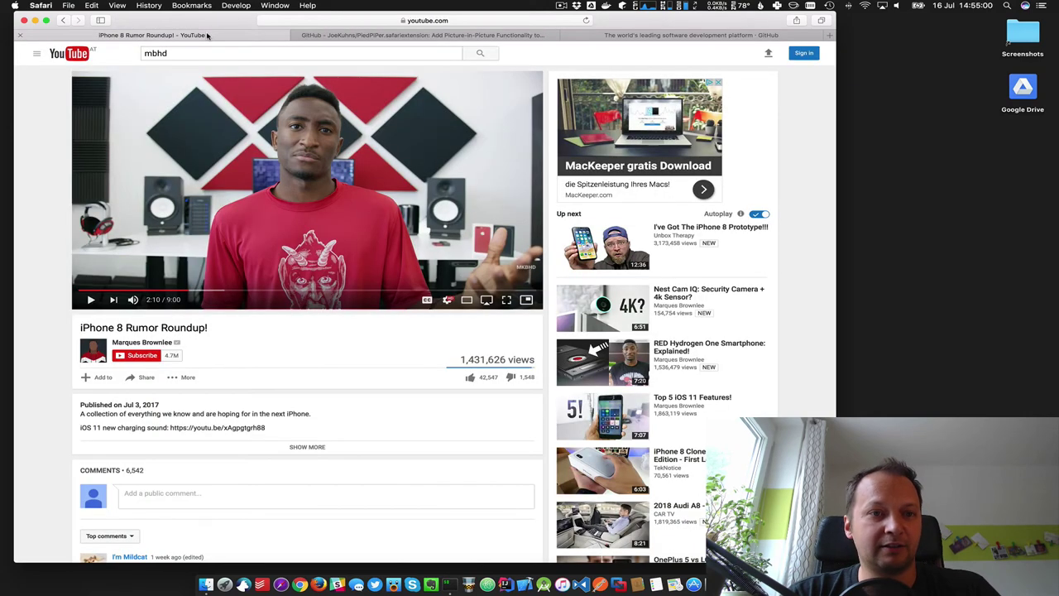
{"action": "key", "text": "space"}
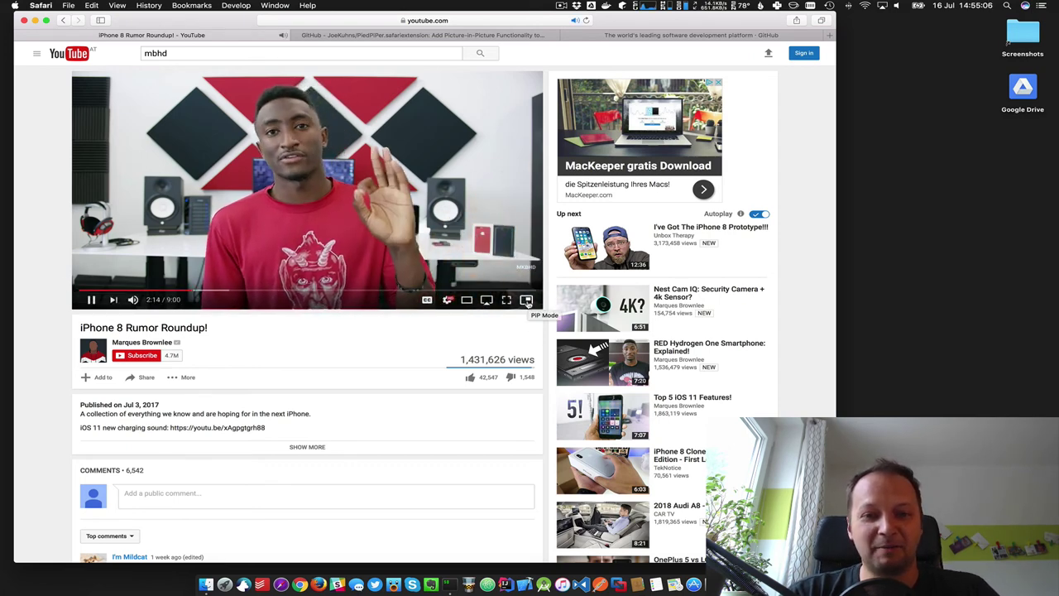
{"action": "left_click", "coordinate": [526, 301]}
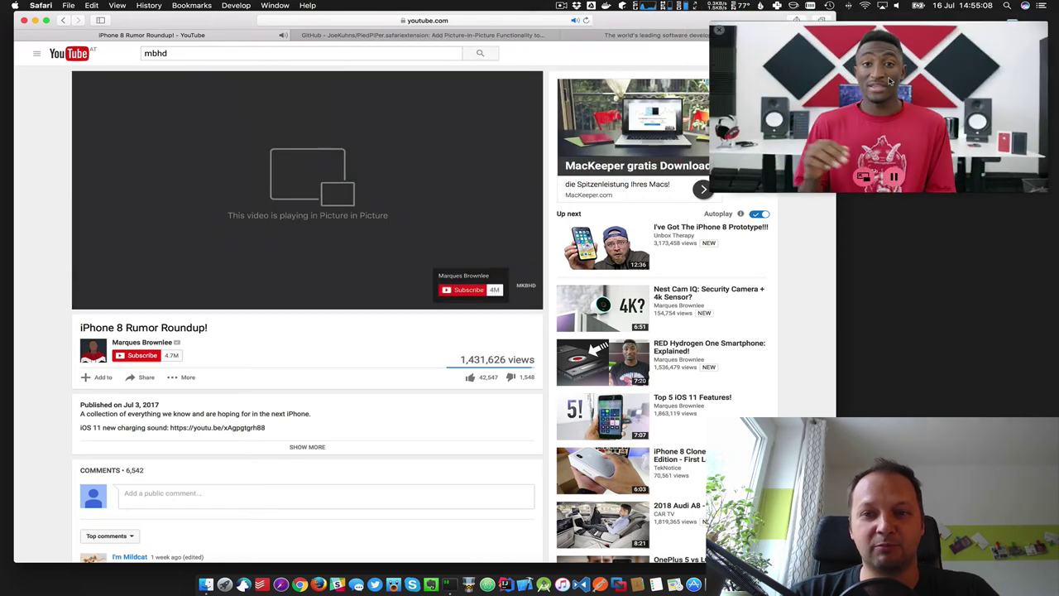
{"action": "left_click", "coordinate": [718, 30]}
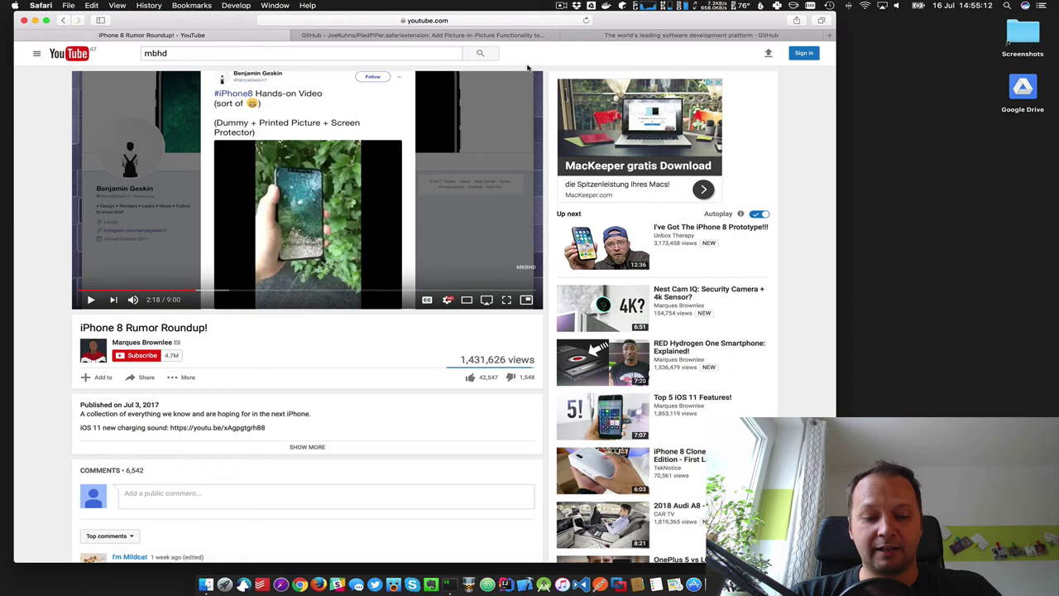
- Load Netflix by entering 'netflix' in the address bar
{"action": "key", "text": "super+l"}
{"action": "type", "text": "netflix.com"}
{"action": "key", "text": "Return"}
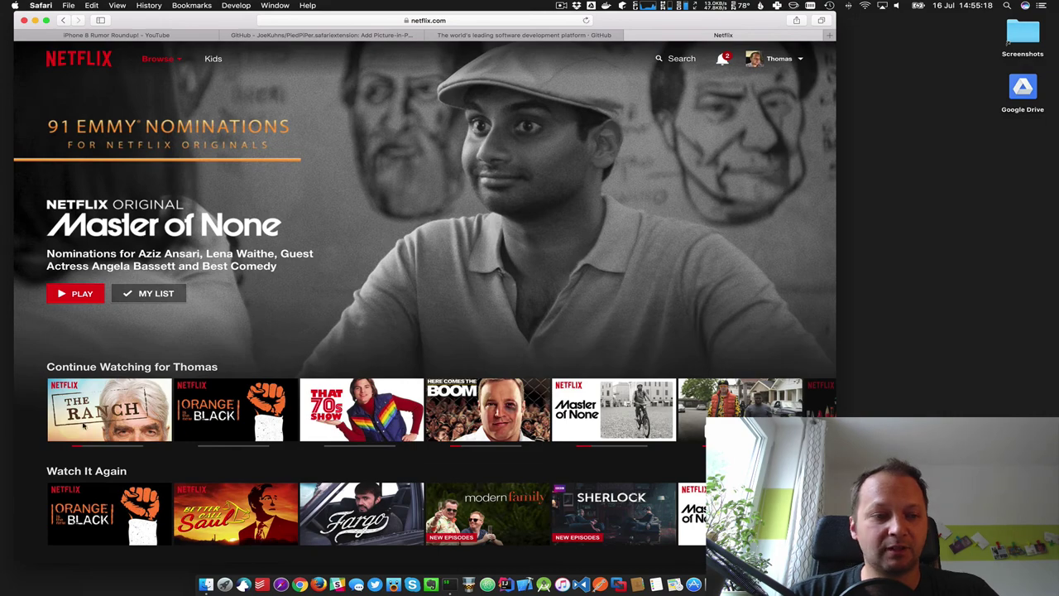
- Try playing The Ranch on Netflix, then back out of the HDCP display error
{"action": "left_click", "coordinate": [145, 409]}
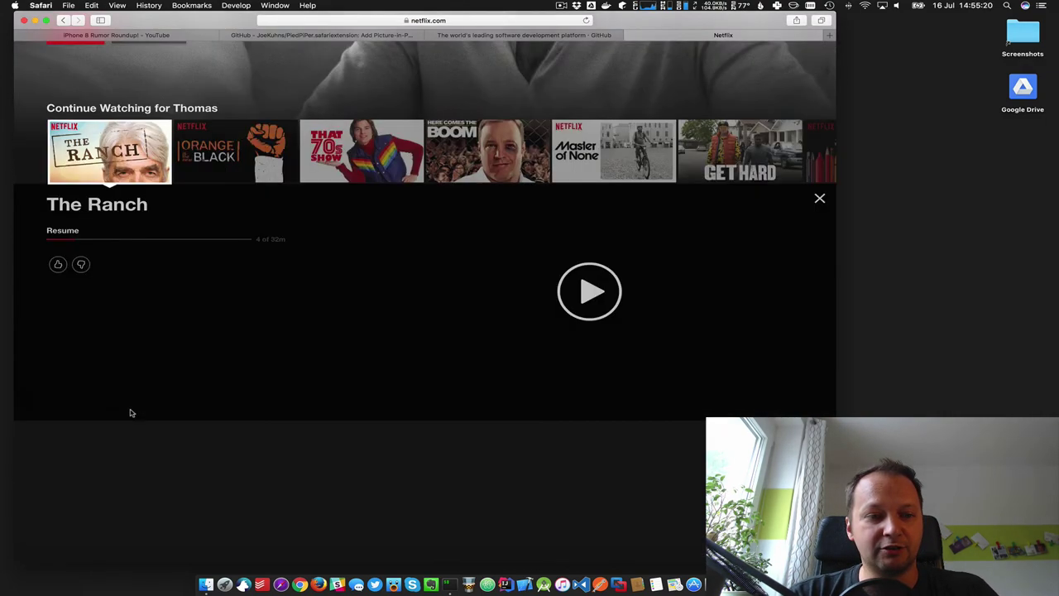
{"action": "left_click", "coordinate": [586, 265]}
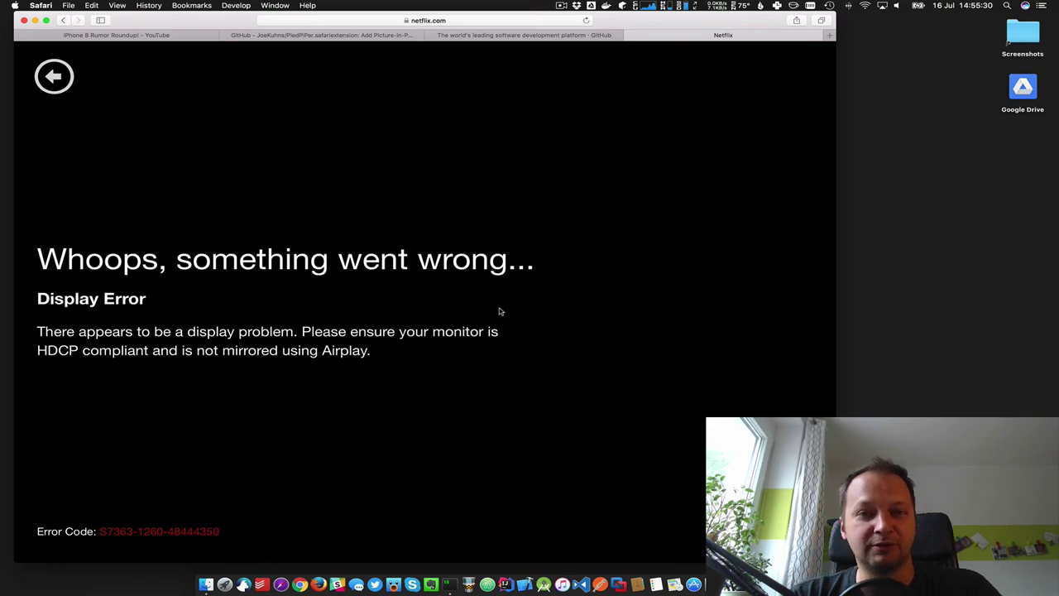
{"action": "left_click", "coordinate": [66, 80]}
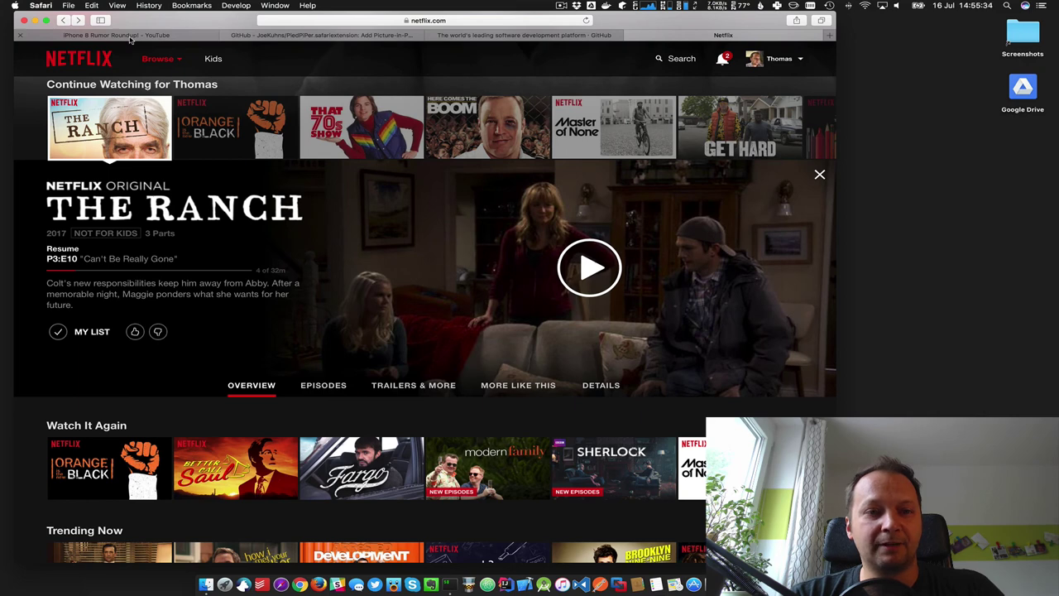
- Close the Netflix tab and return to the PiedPiper.safariextension repository page
{"action": "key", "text": "super+w"}
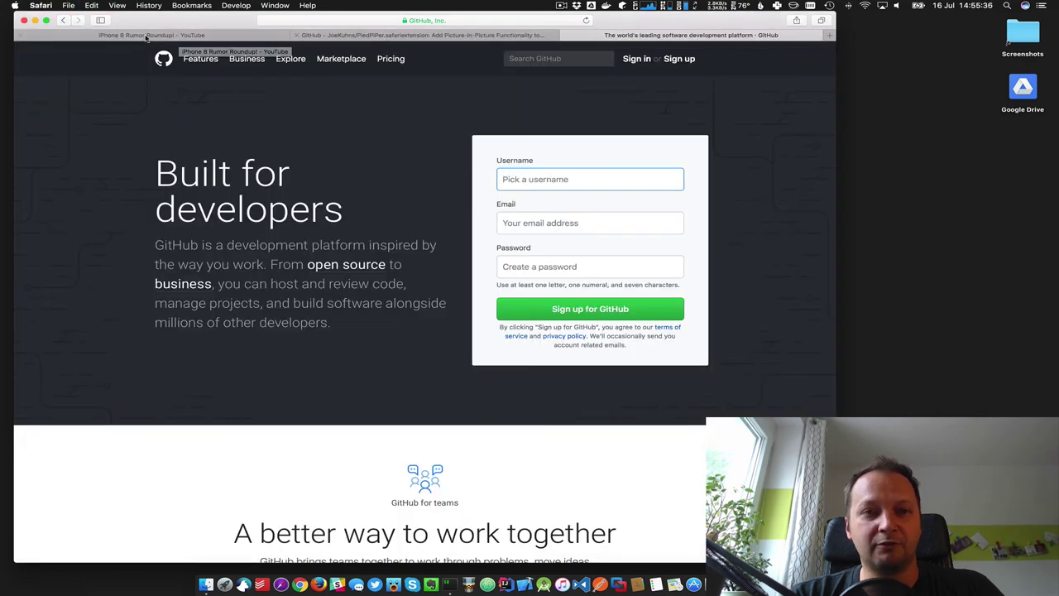
{"action": "left_click", "coordinate": [295, 37]}
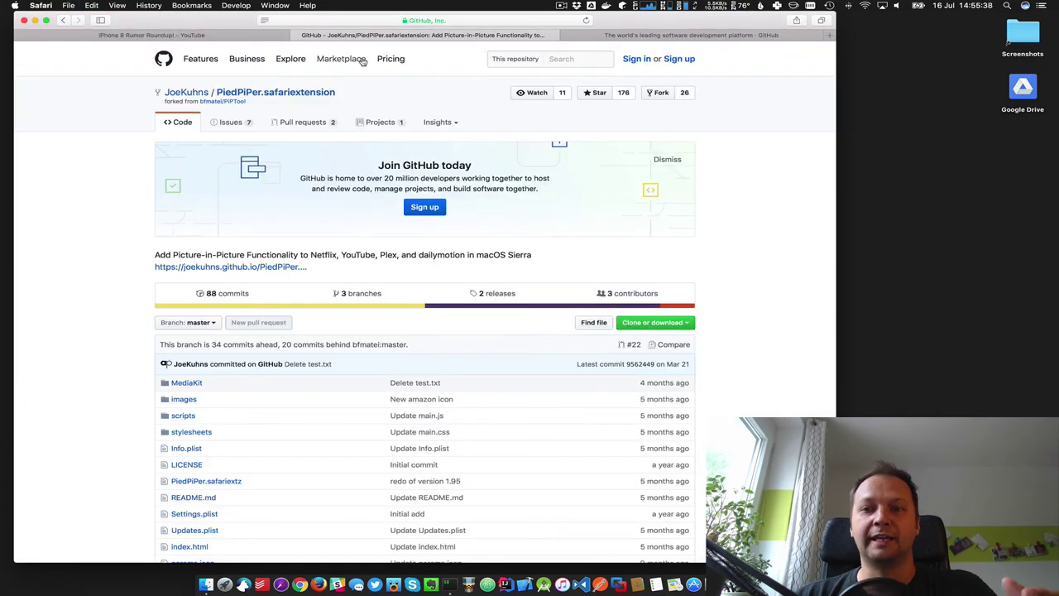